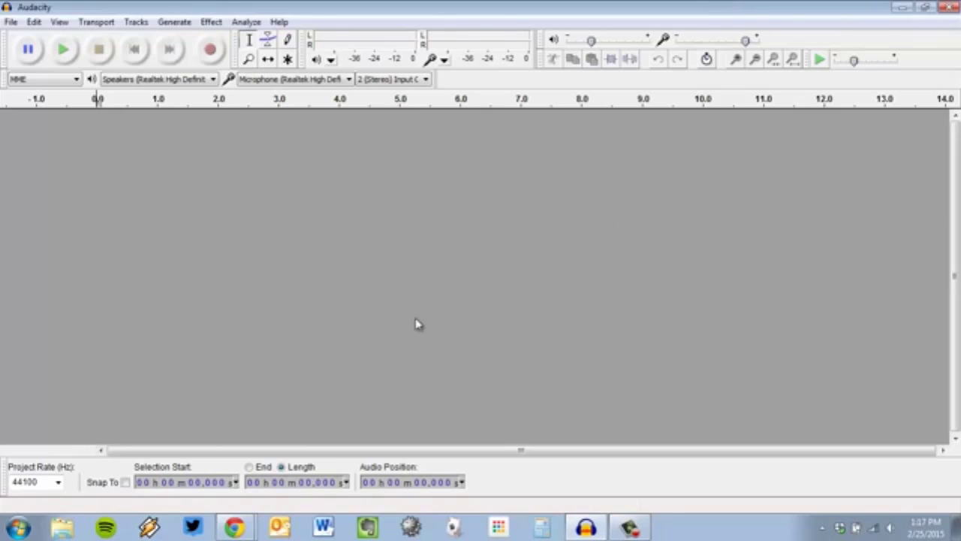
# Bring up the Chrome page 'Tutorial - Mixing a Narration With Background Music'
pyautogui.moveTo(234, 525)
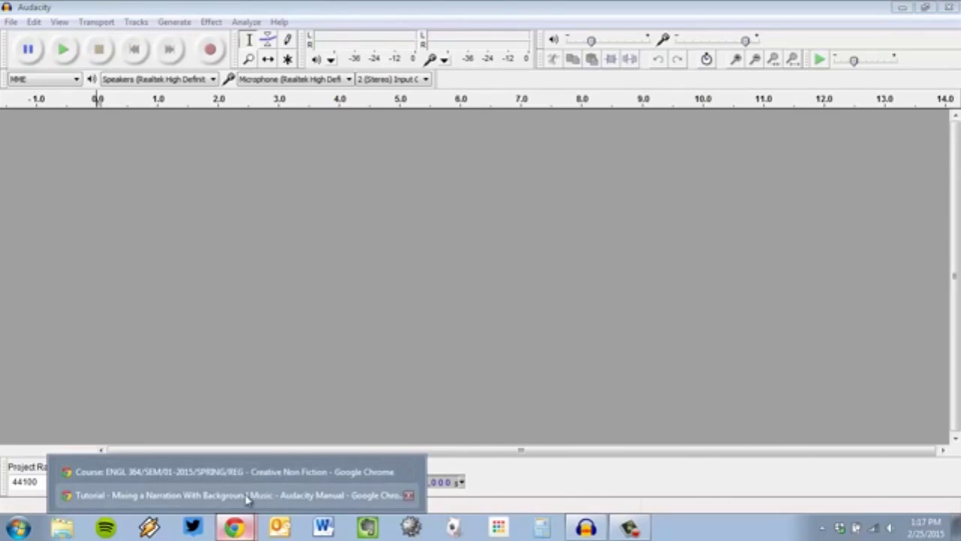
pyautogui.click(247, 497)
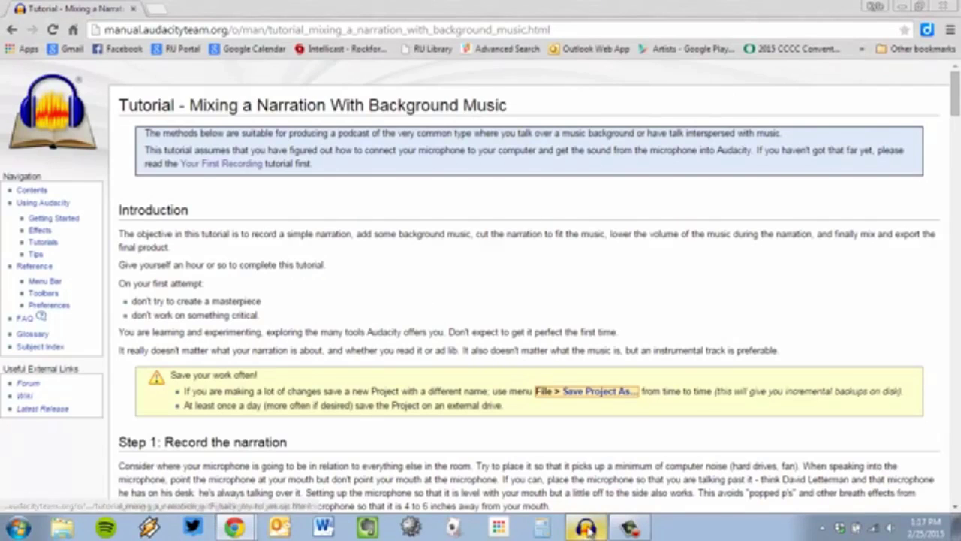
# Return to Audacity and show the list of recording input devices
pyautogui.moveTo(590, 529)
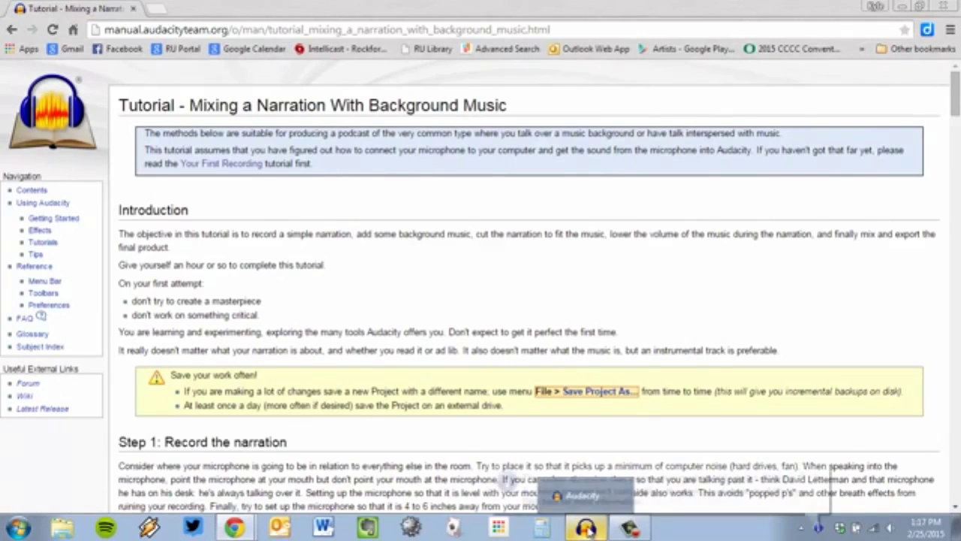
pyautogui.click(589, 529)
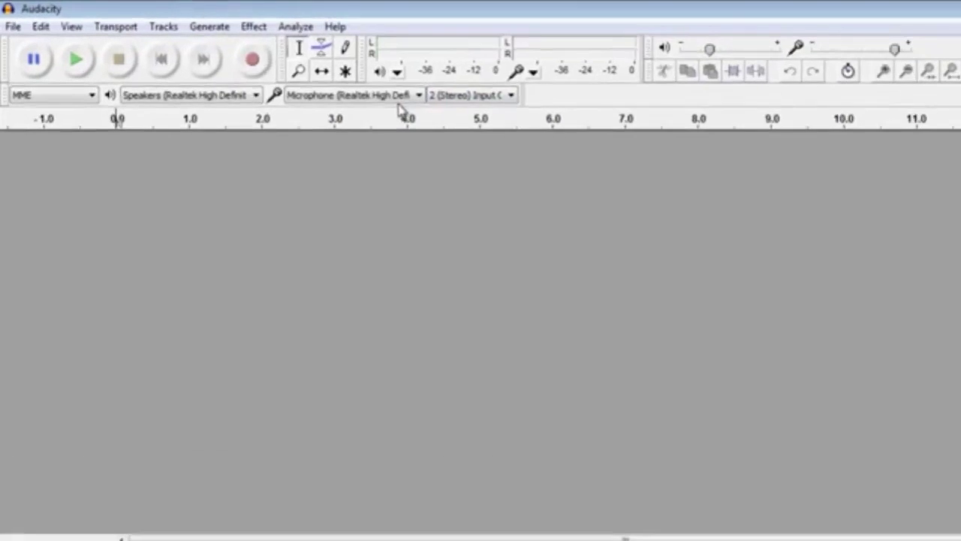
pyautogui.click(348, 79)
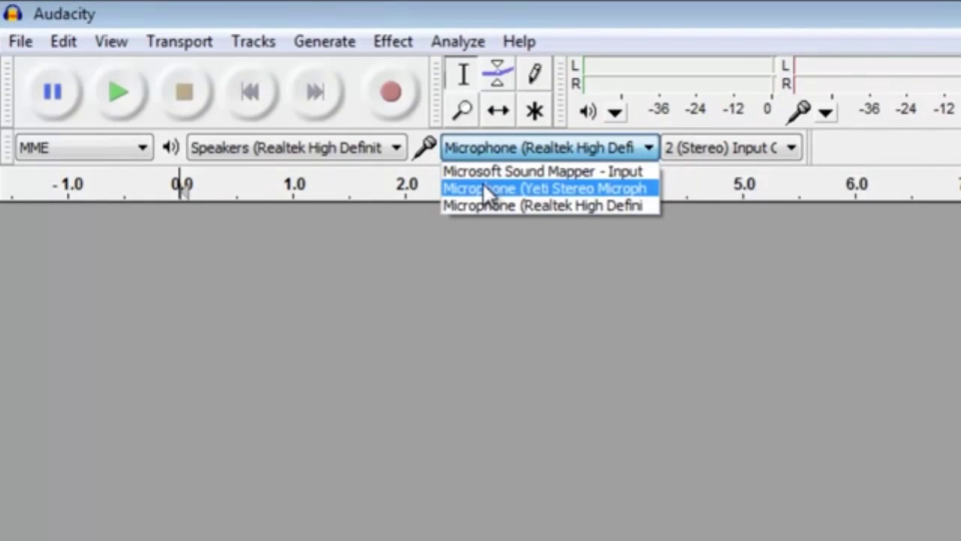
# Make the Yeti stereo microphone the recording input and start monitoring its level
pyautogui.click(552, 187)
pyautogui.click(552, 188)
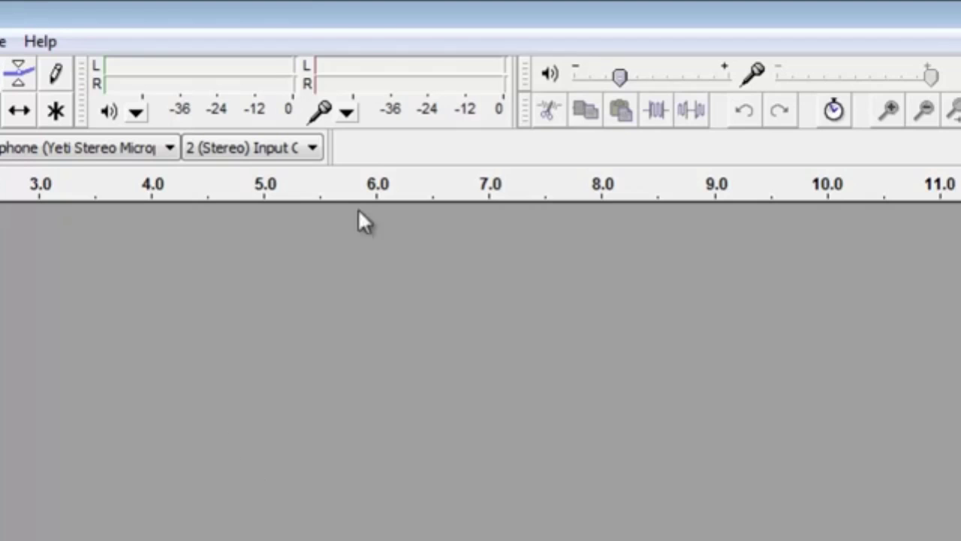
pyautogui.click(390, 79)
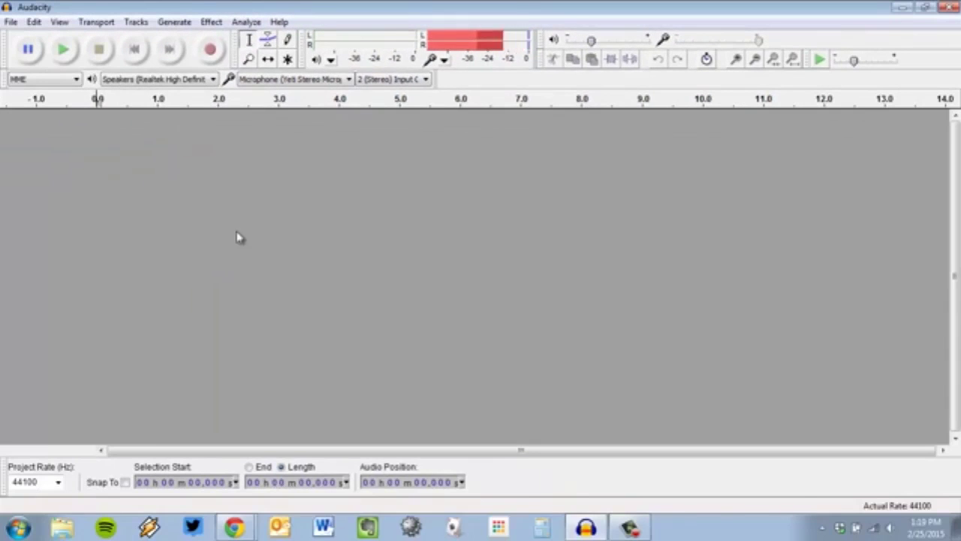
# Record about 38 seconds of narration into a new stereo Audio Track
pyautogui.click(211, 49)
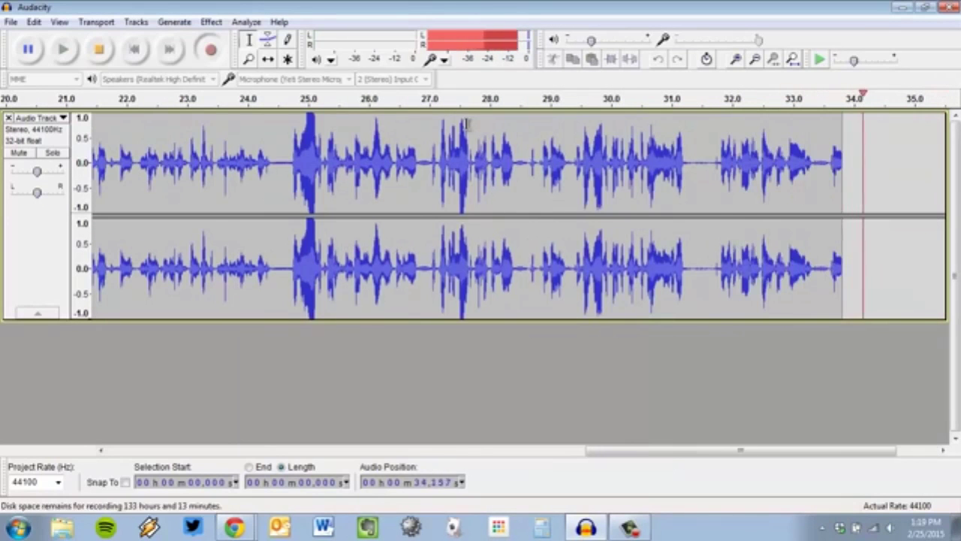
# Stop recording and fit the whole 37.8-second narration in the window
pyautogui.click(106, 53)
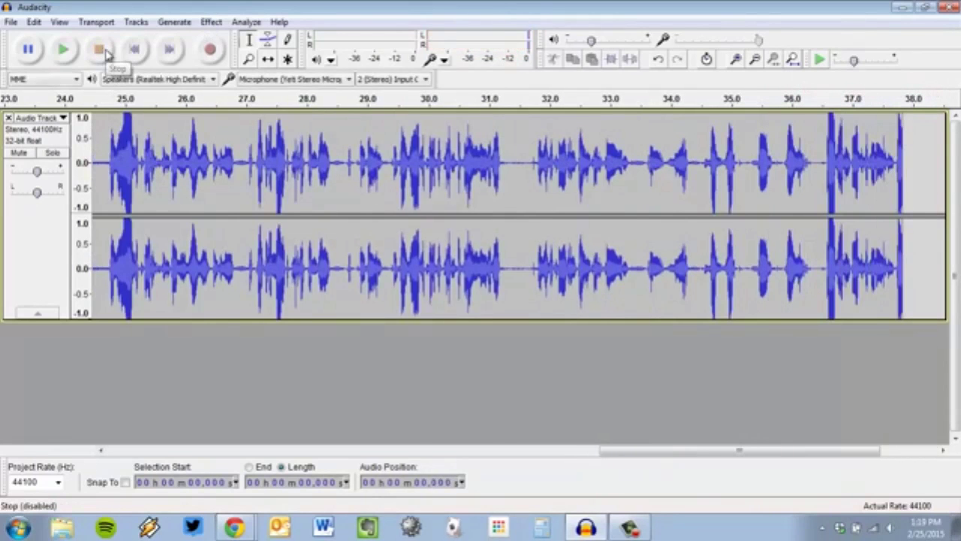
pyautogui.moveTo(655, 449); pyautogui.dragTo(128, 452)
pyautogui.click(59, 22)
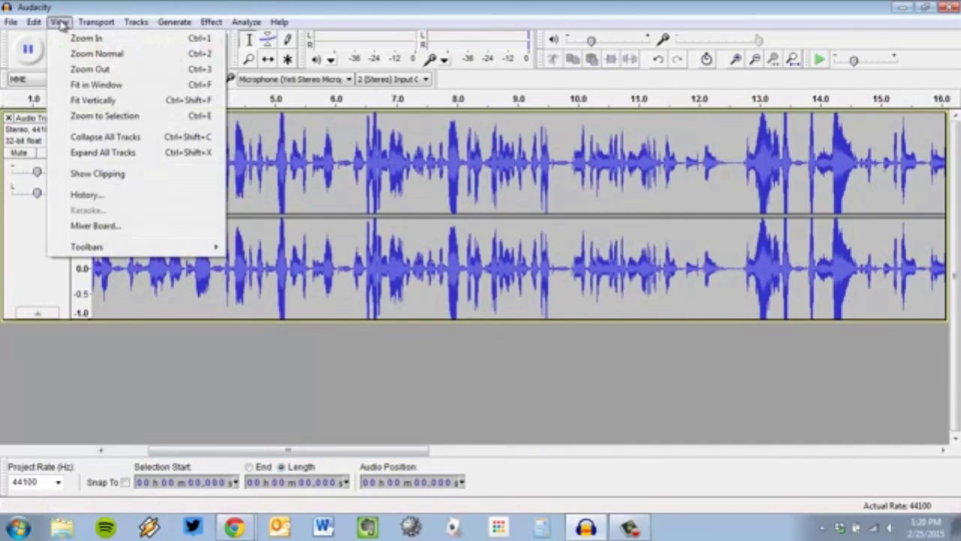
pyautogui.click(96, 85)
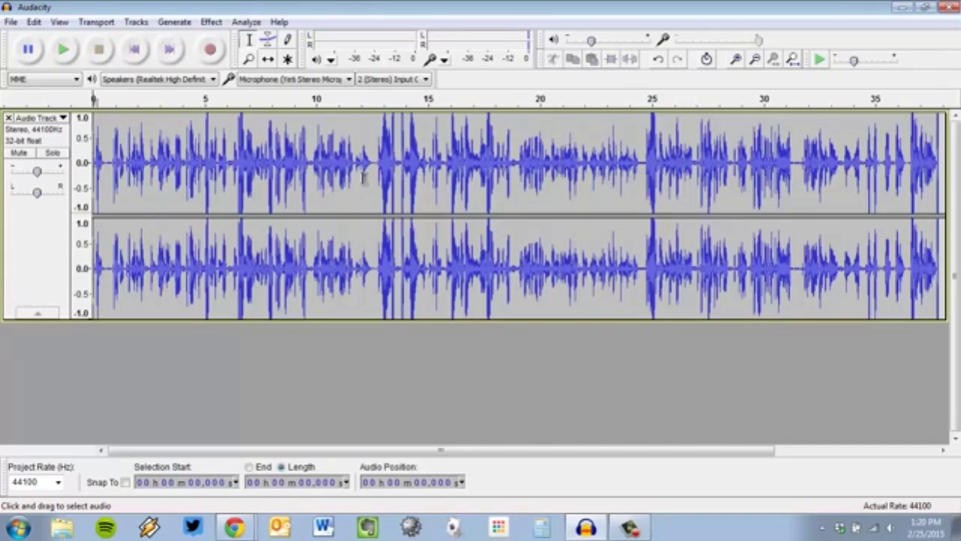
# Select the entire narration track after trying a few partial selections
pyautogui.hotkey('ctrl', 'a')
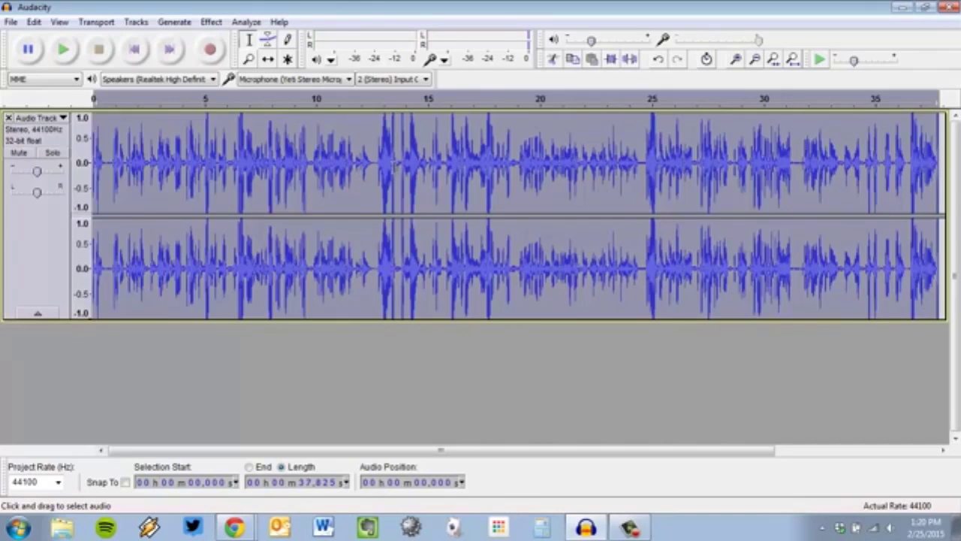
pyautogui.click(425, 403)
pyautogui.click(28, 239)
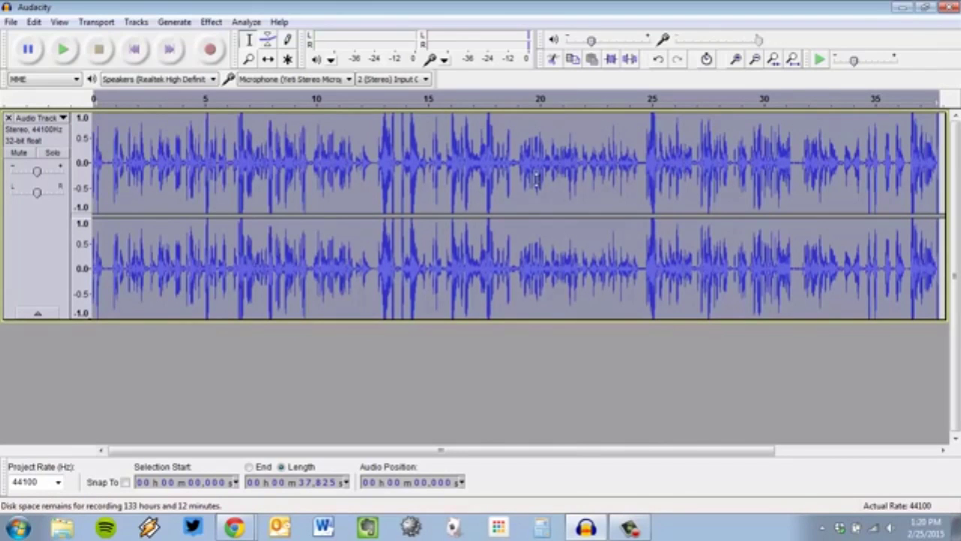
pyautogui.click(264, 150)
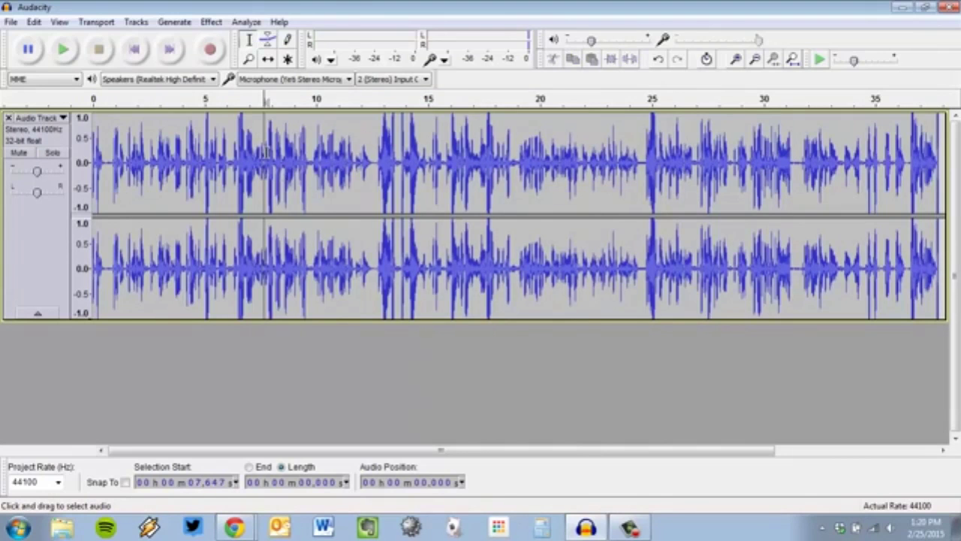
pyautogui.moveTo(266, 150); pyautogui.dragTo(469, 152)
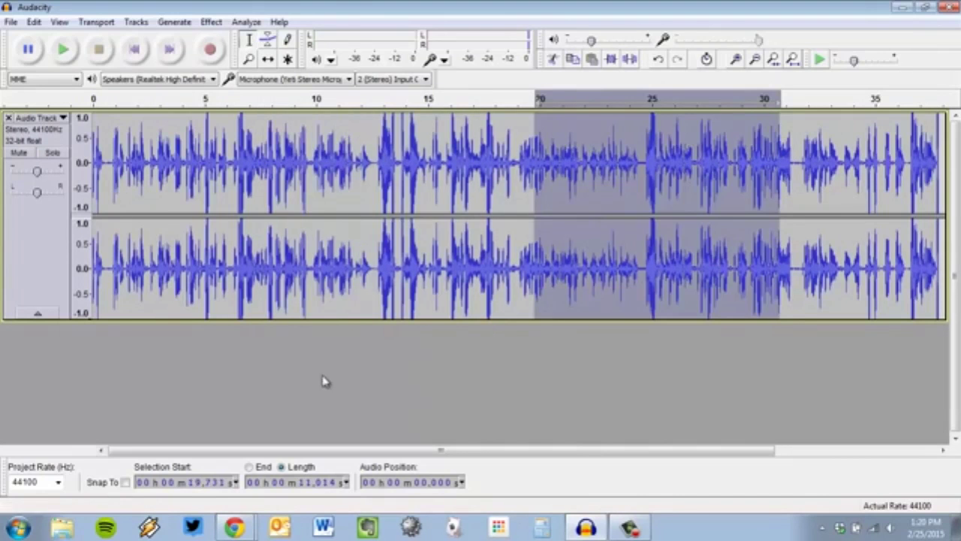
pyautogui.click(34, 268)
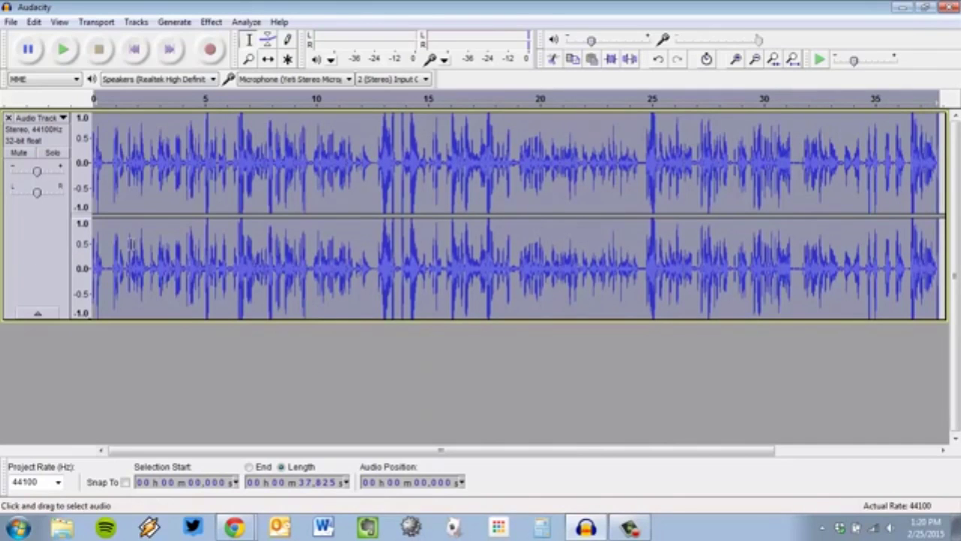
# Compress the narration at -18 dB threshold and 6:1 ratio, checking the tutorial, then deselect
pyautogui.click(211, 22)
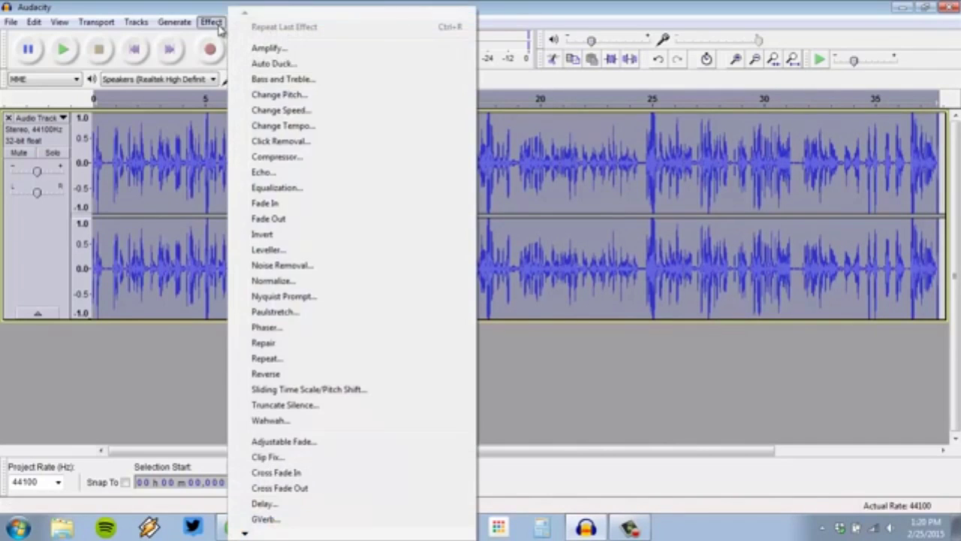
pyautogui.click(308, 161)
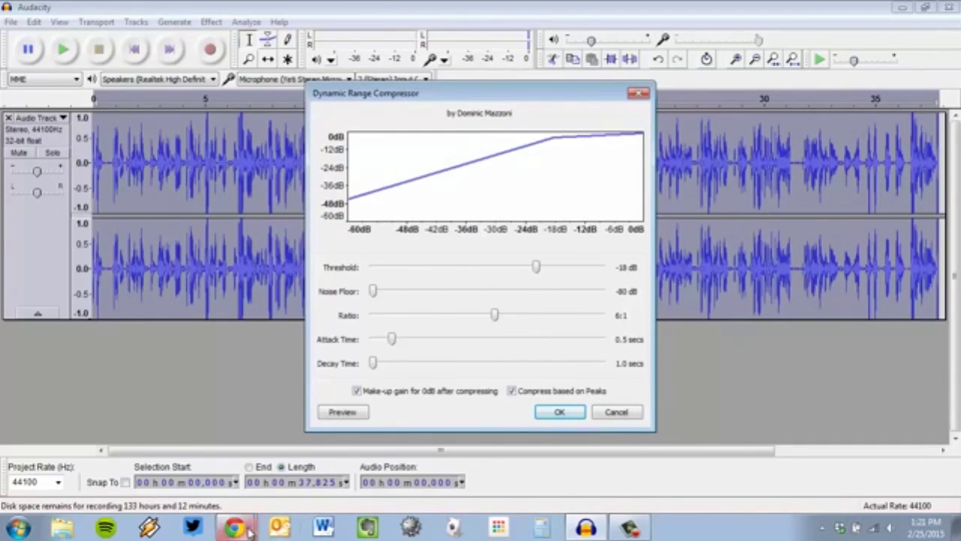
pyautogui.moveTo(249, 531)
pyautogui.click(225, 489)
pyautogui.scroll(-6, 443, 225)
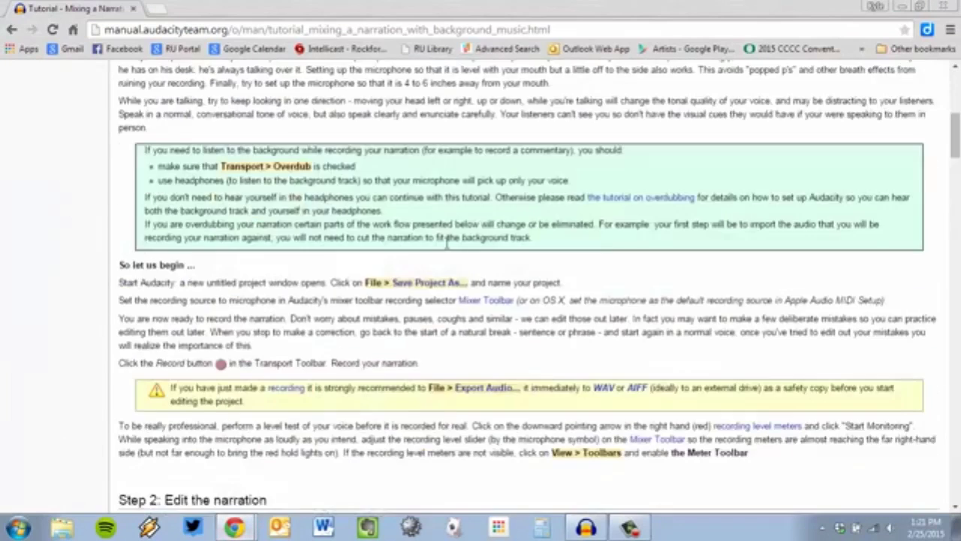
pyautogui.scroll(-10, 448, 248)
pyautogui.hotkey('alt', 'Tab')
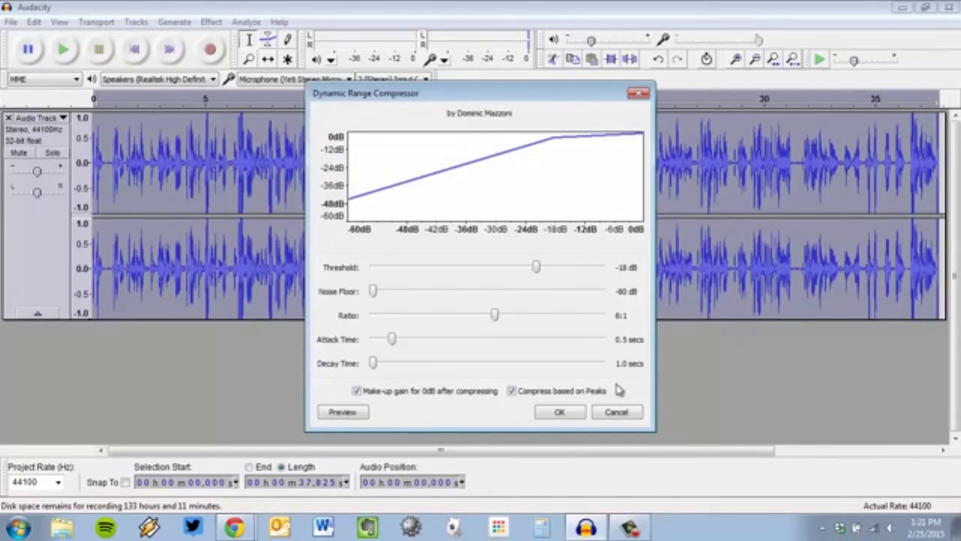
pyautogui.click(560, 412)
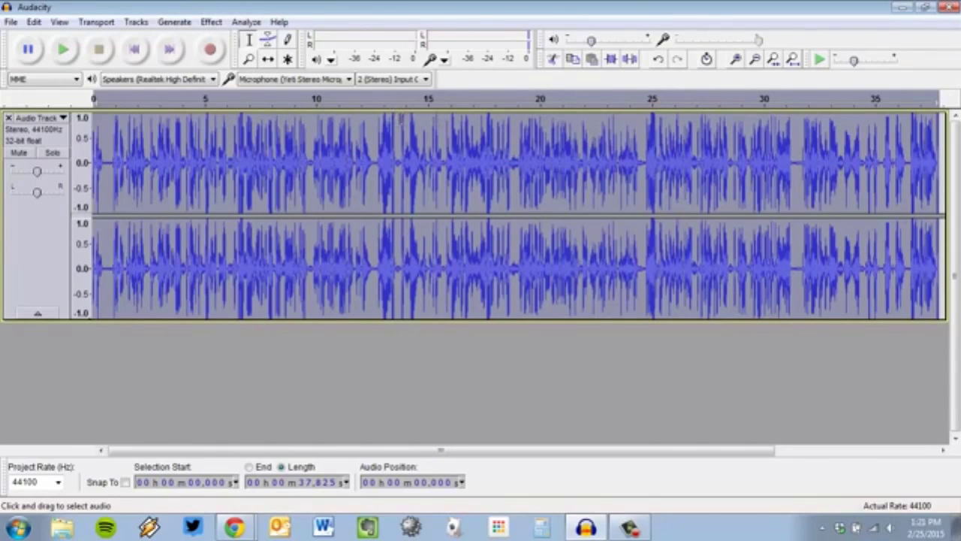
pyautogui.click(416, 147)
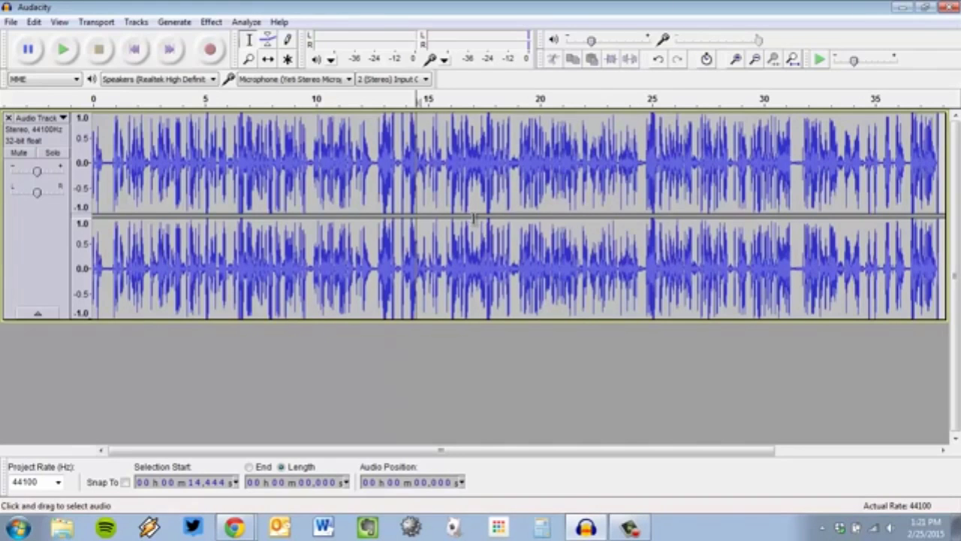
# Bring '01 Vertigogo (Opening Theme)' from the Music library into Audacity as a second track
pyautogui.click(54, 530)
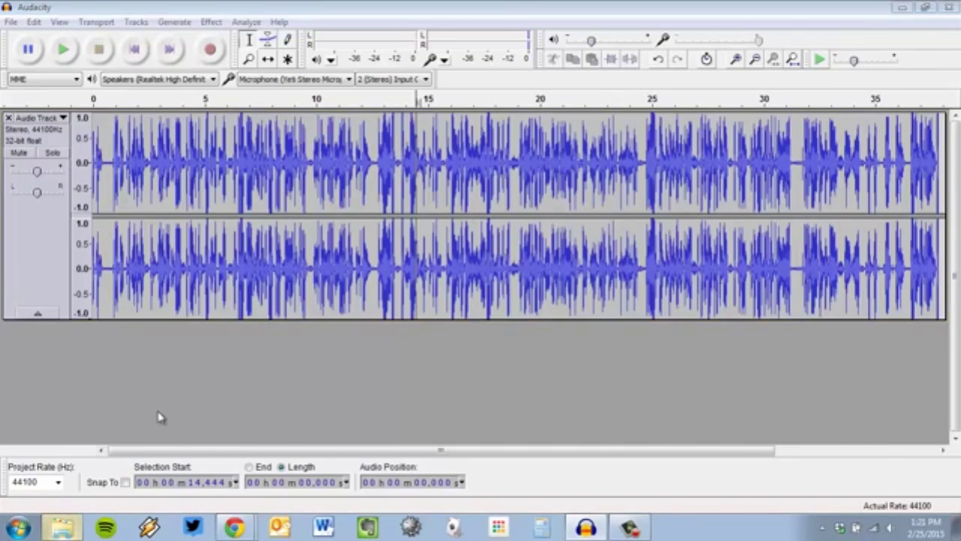
pyautogui.click(634, 139)
pyautogui.doubleClick(635, 139)
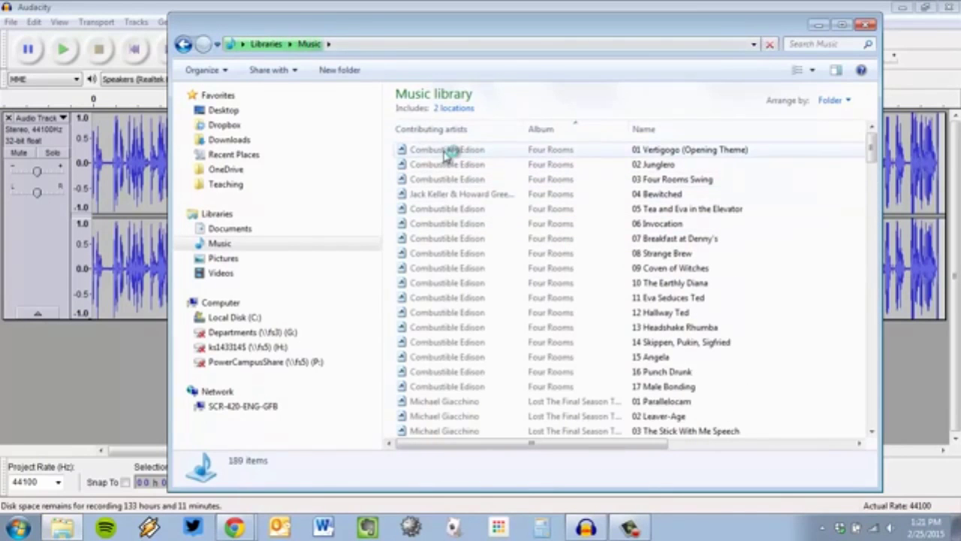
pyautogui.click(445, 150)
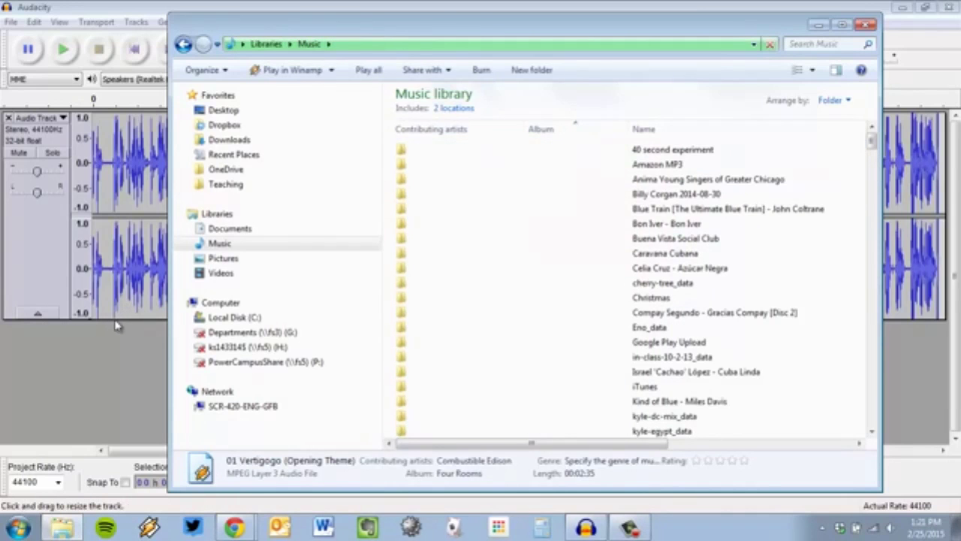
pyautogui.click(124, 6)
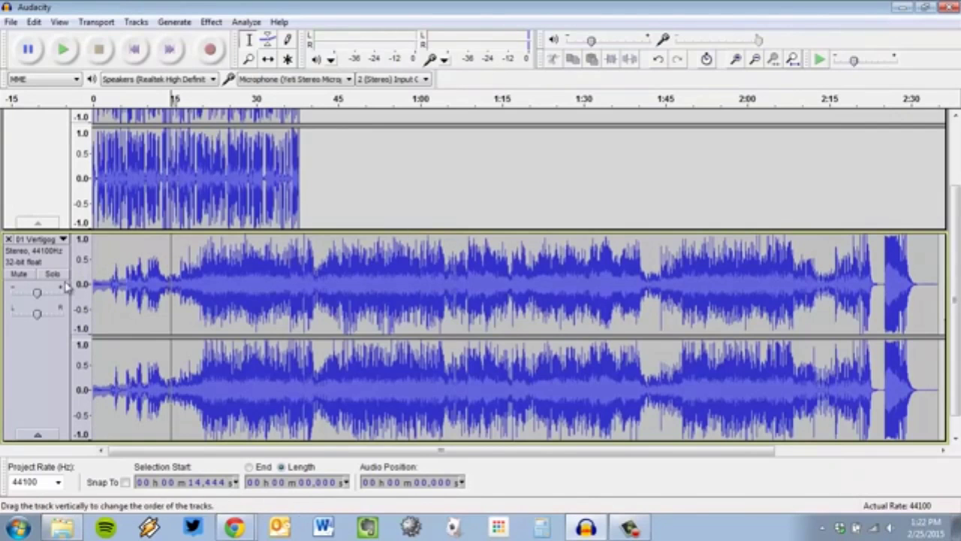
pyautogui.scroll(3, 272, 255)
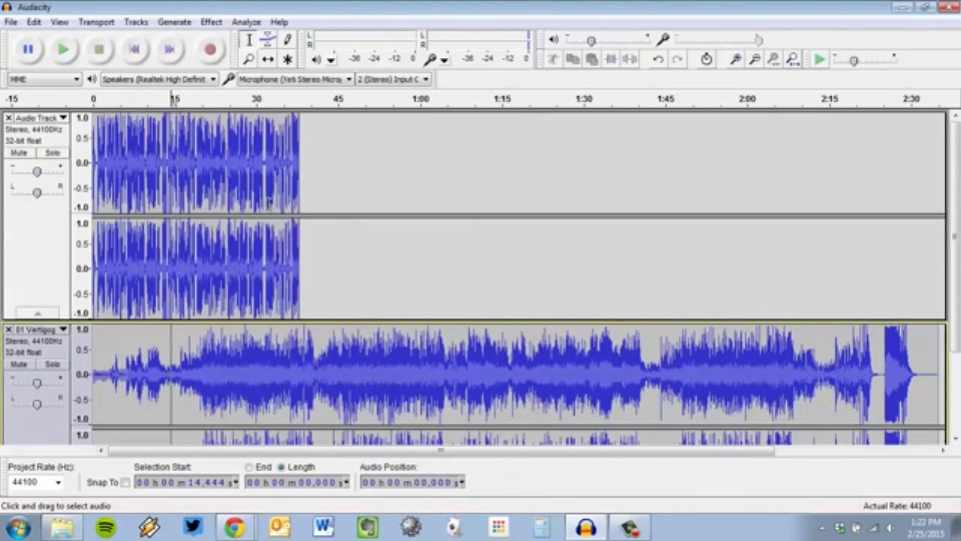
pyautogui.scroll(4, 270, 192)
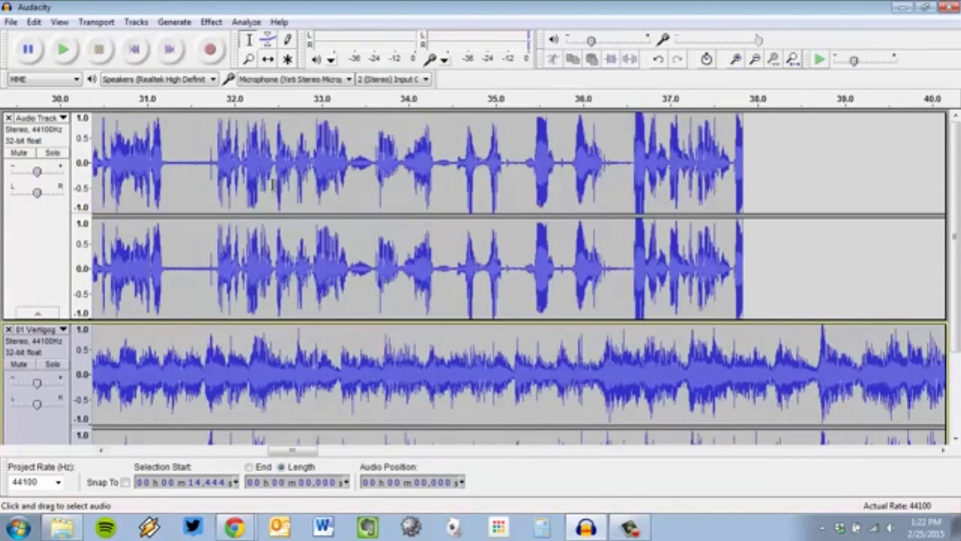
pyautogui.scroll(-3, 289, 192)
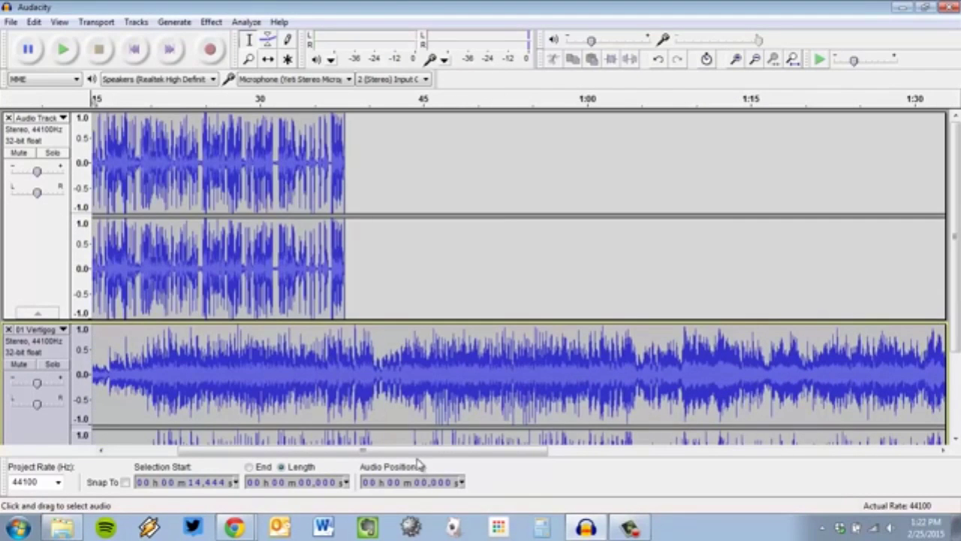
pyautogui.moveTo(360, 451); pyautogui.dragTo(299, 451)
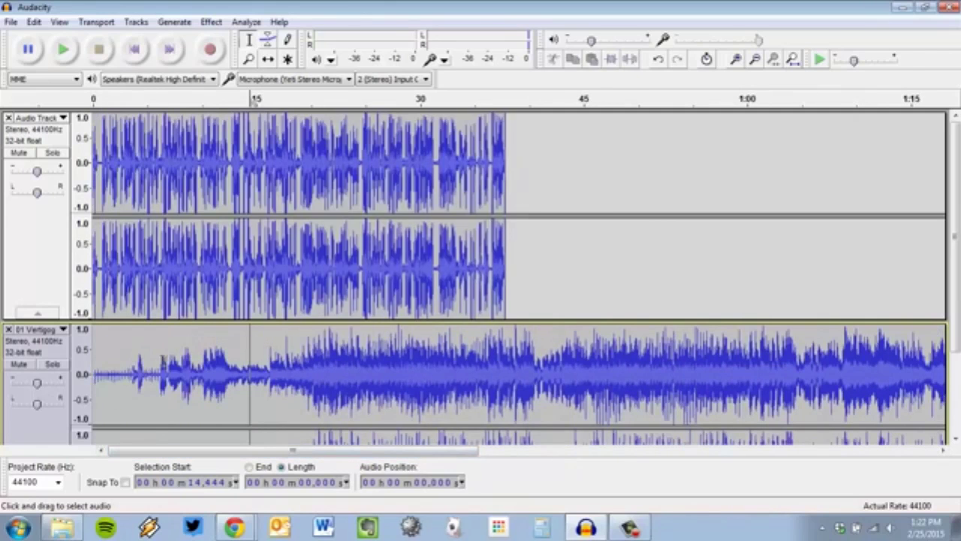
pyautogui.scroll(-3, 164, 362)
pyautogui.scroll(3, 486, 299)
pyautogui.scroll(-3, 180, 217)
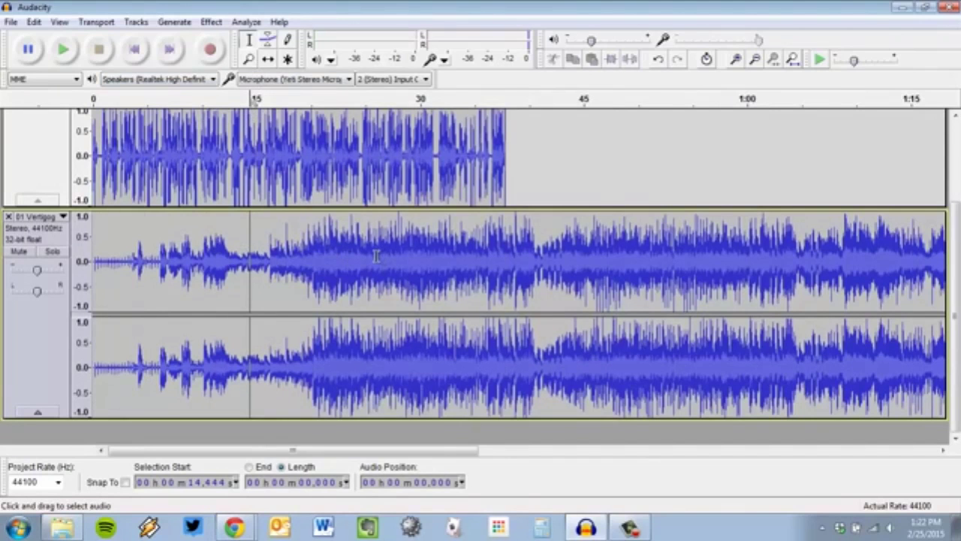
pyautogui.hotkey('ctrl', '3')
pyautogui.hotkey('ctrl', '3')
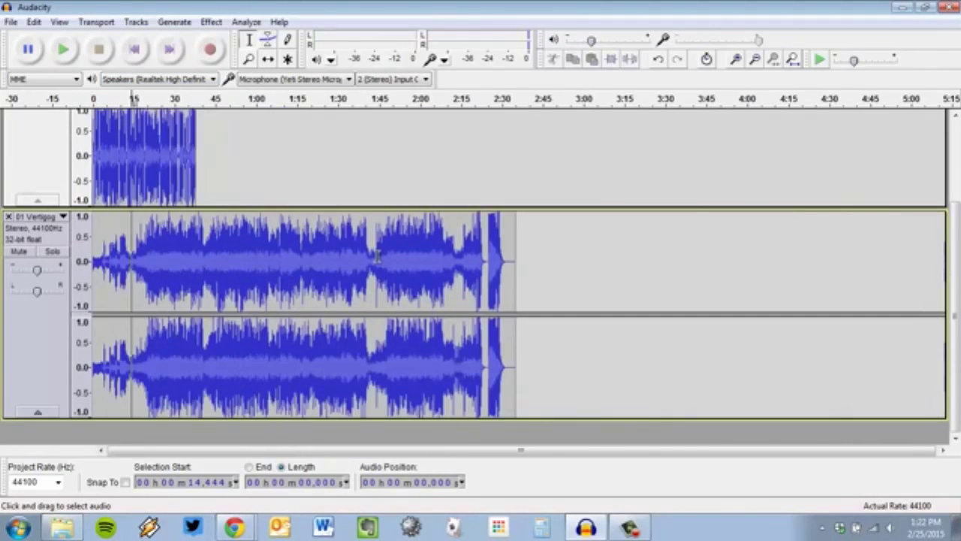
pyautogui.scroll(3, 359, 251)
pyautogui.scroll(-5, 347, 259)
pyautogui.scroll(5, 347, 260)
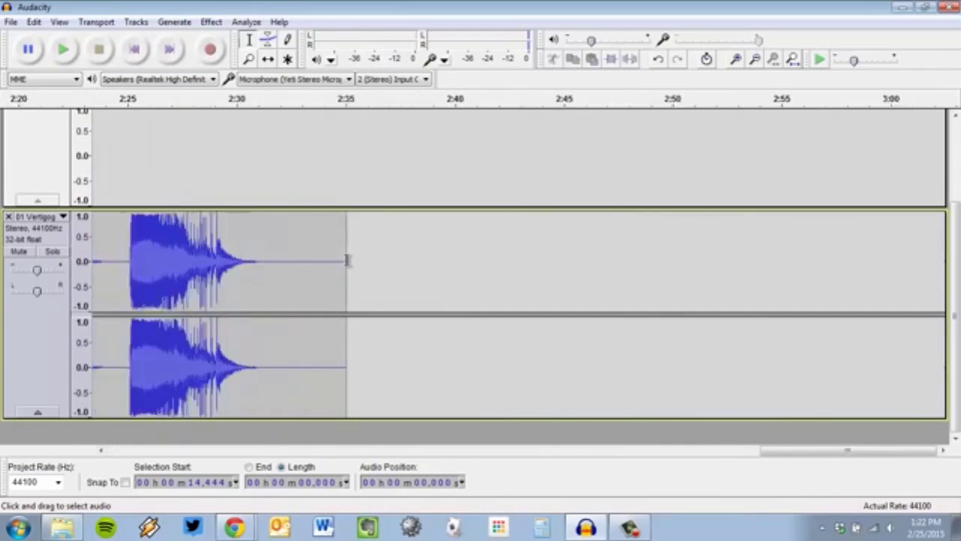
pyautogui.scroll(-1, 347, 260)
pyautogui.moveTo(663, 453); pyautogui.dragTo(253, 463)
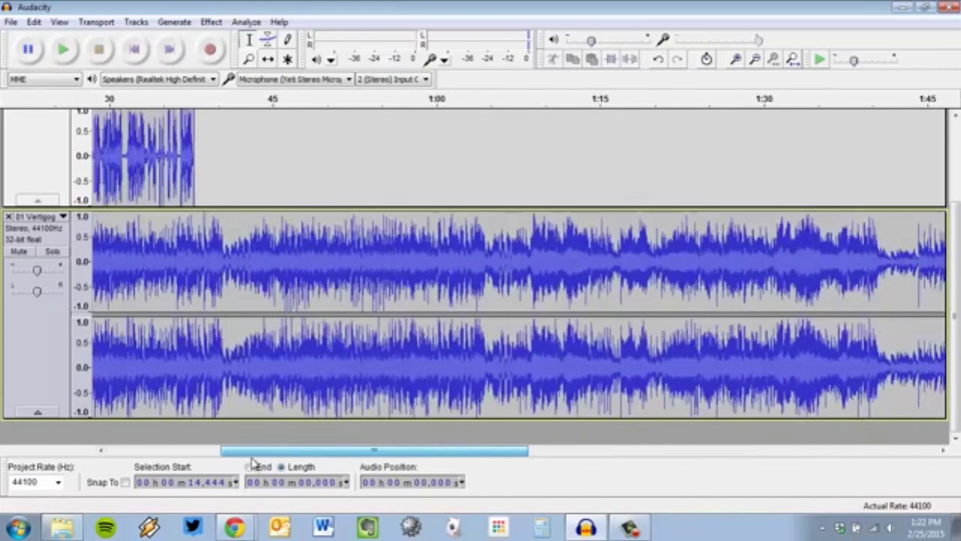
pyautogui.scroll(-3, 319, 405)
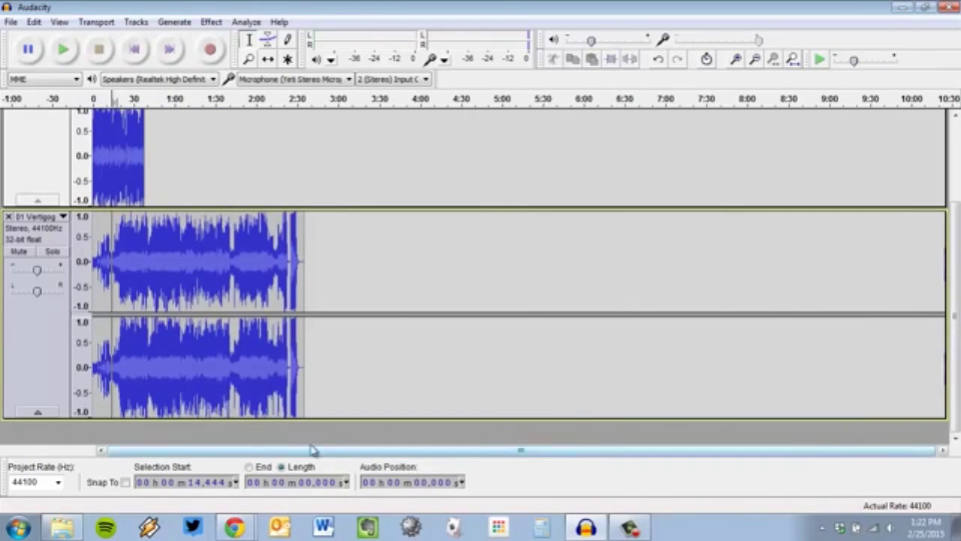
pyautogui.scroll(2, 129, 192)
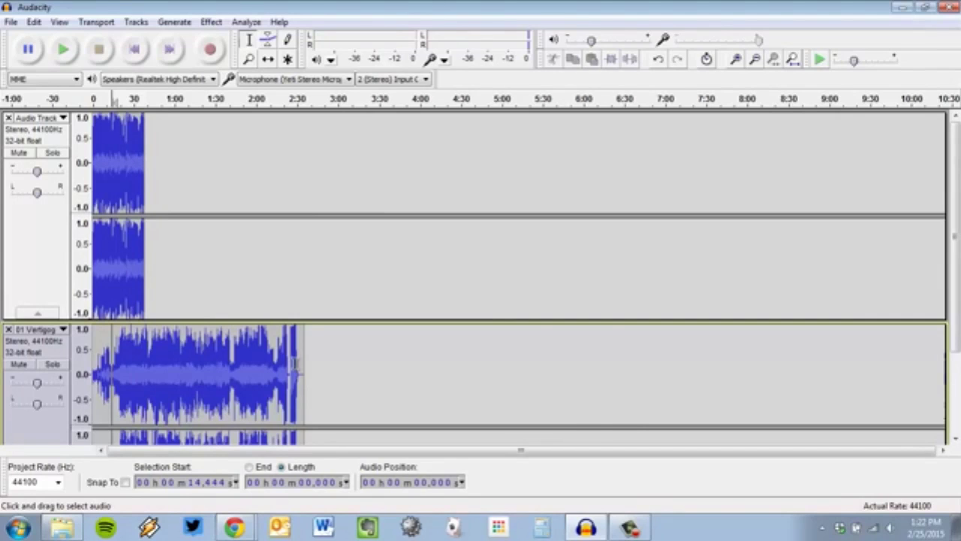
pyautogui.keyDown('ctrl'); pyautogui.scroll(2, 202, 298); pyautogui.keyUp('ctrl')
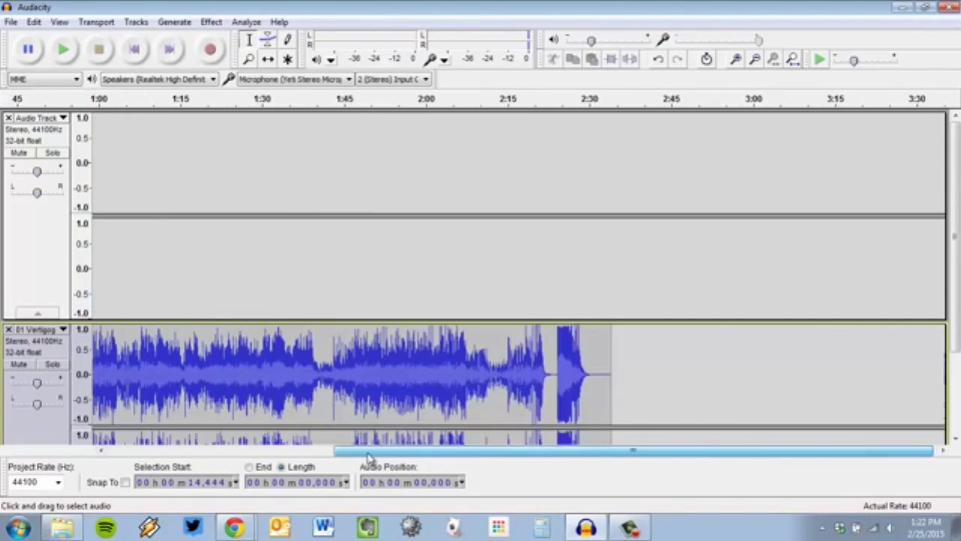
pyautogui.moveTo(368, 457); pyautogui.dragTo(113, 453)
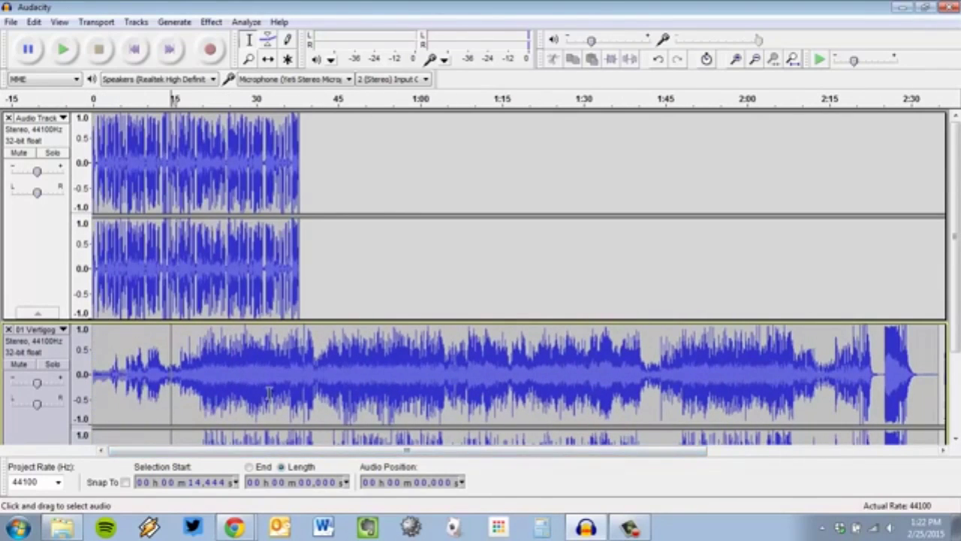
pyautogui.scroll(-3, 353, 373)
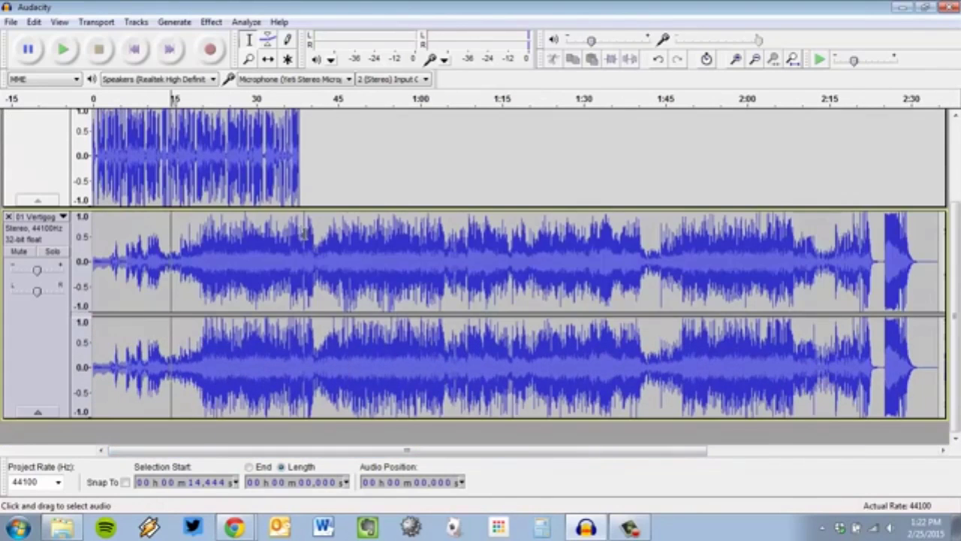
# Delete the Vertigogo music past 37.8 s, then enlarge the waveforms with Ctrl+1
pyautogui.moveTo(300, 233); pyautogui.dragTo(911, 246)
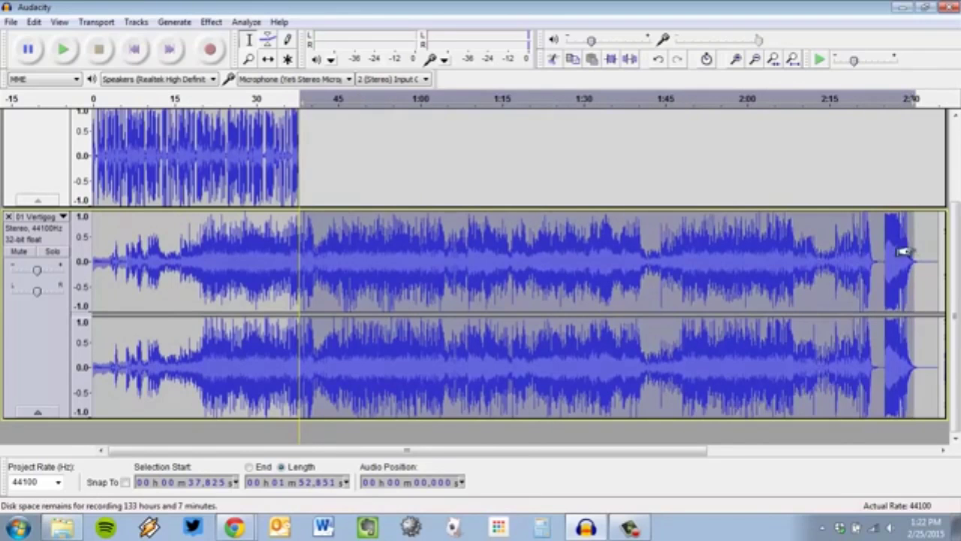
pyautogui.click(739, 252)
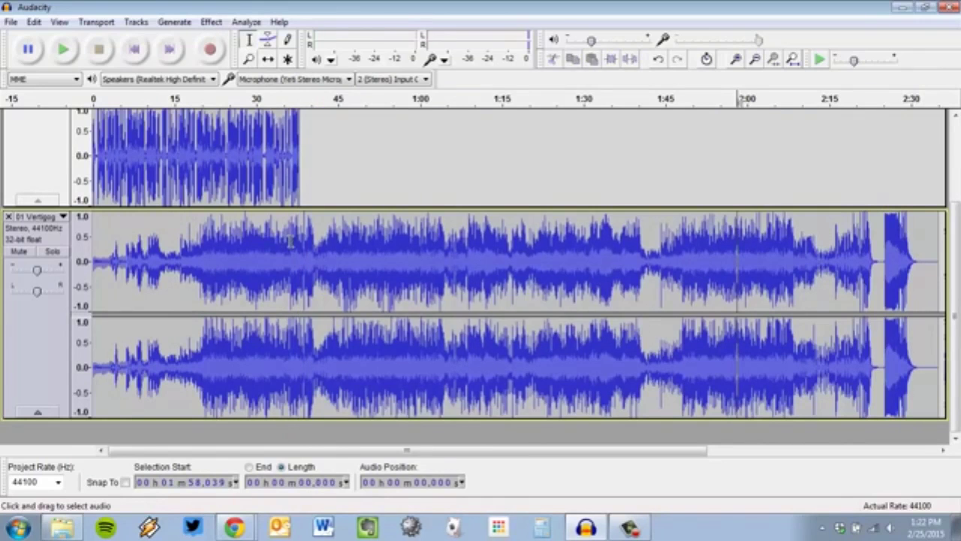
pyautogui.moveTo(299, 242); pyautogui.dragTo(953, 272)
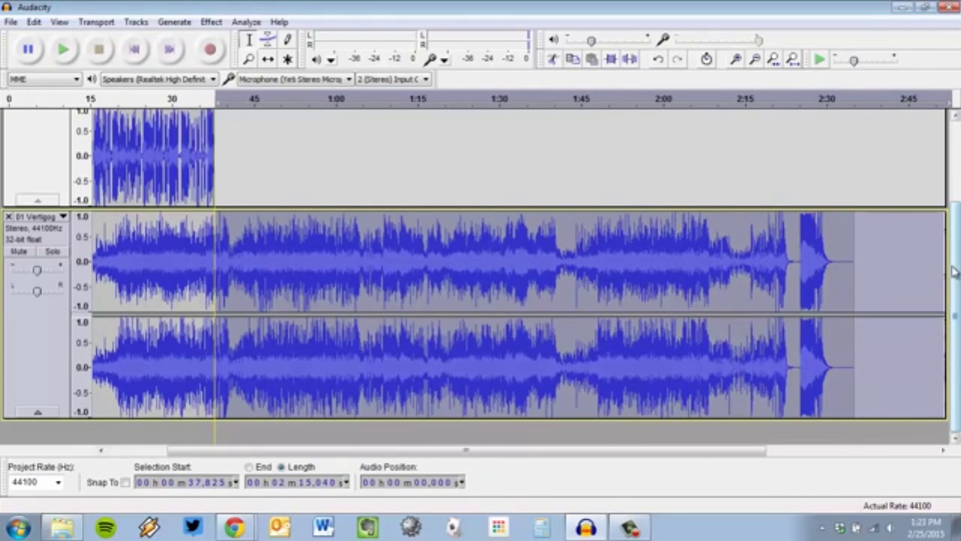
pyautogui.press('Delete')
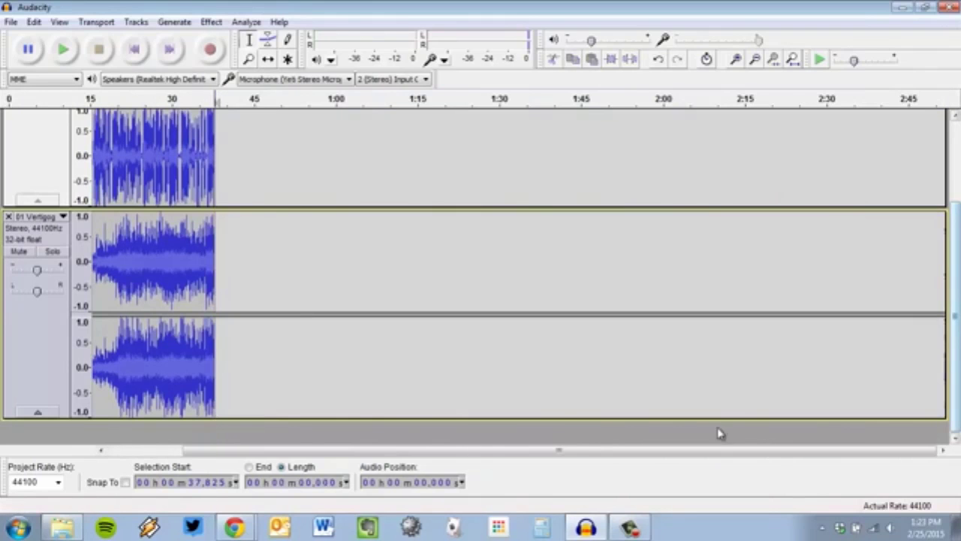
pyautogui.moveTo(553, 451); pyautogui.dragTo(470, 450)
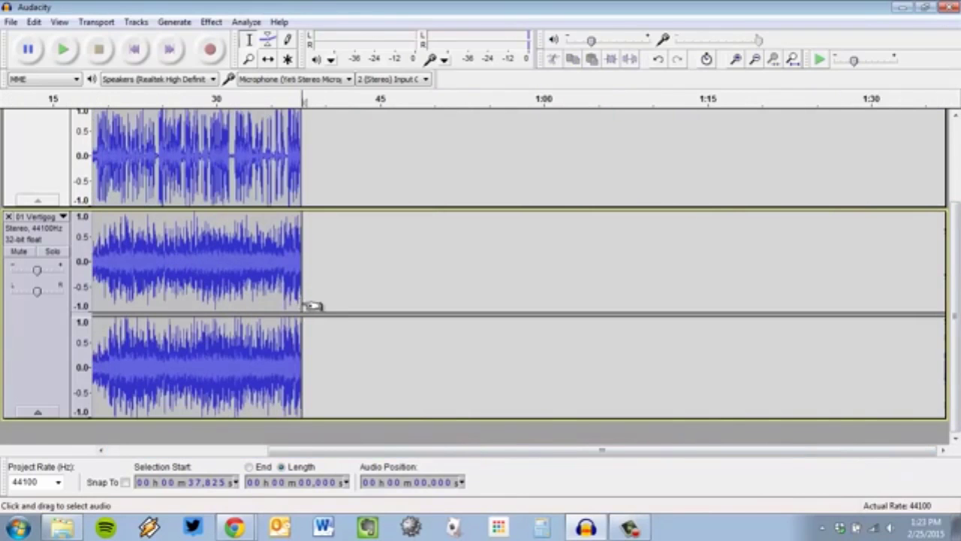
pyautogui.hotkey('ctrl', '1')
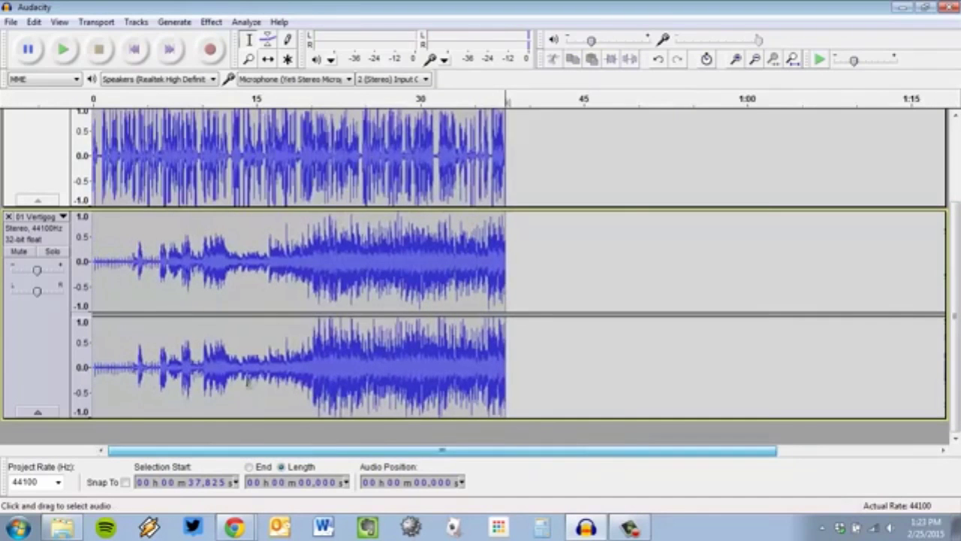
pyautogui.scroll(1, 250, 379)
# Delete the narration section from 15.7 s to 18.8 s
pyautogui.scroll(1, 263, 333)
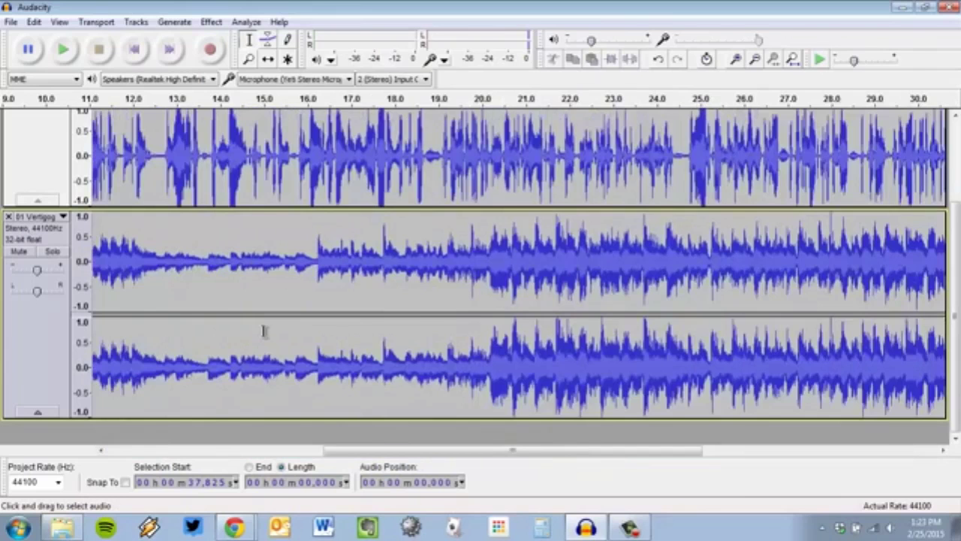
pyautogui.scroll(-1, 263, 334)
pyautogui.scroll(1, 263, 334)
pyautogui.scroll(3, 458, 352)
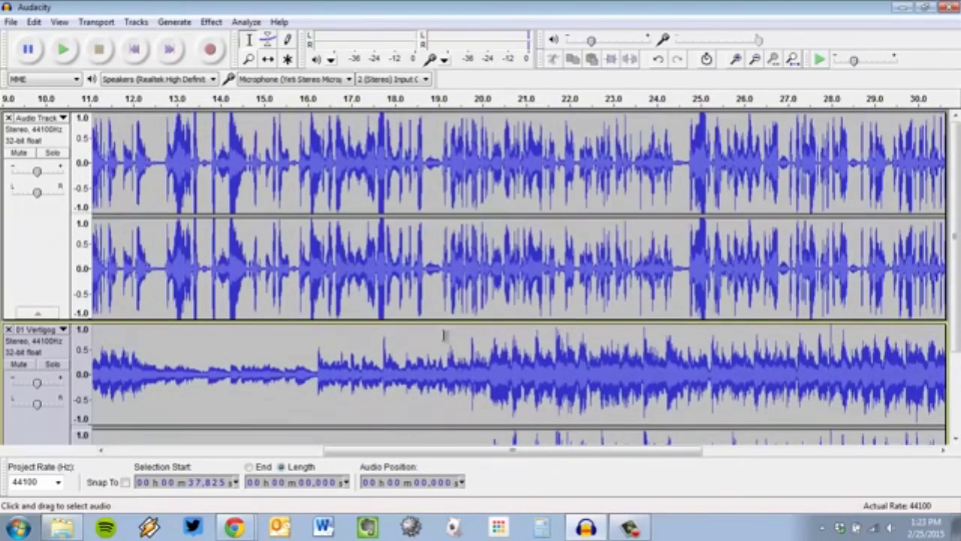
pyautogui.scroll(-3, 379, 362)
pyautogui.scroll(3, 380, 362)
pyautogui.click(495, 189)
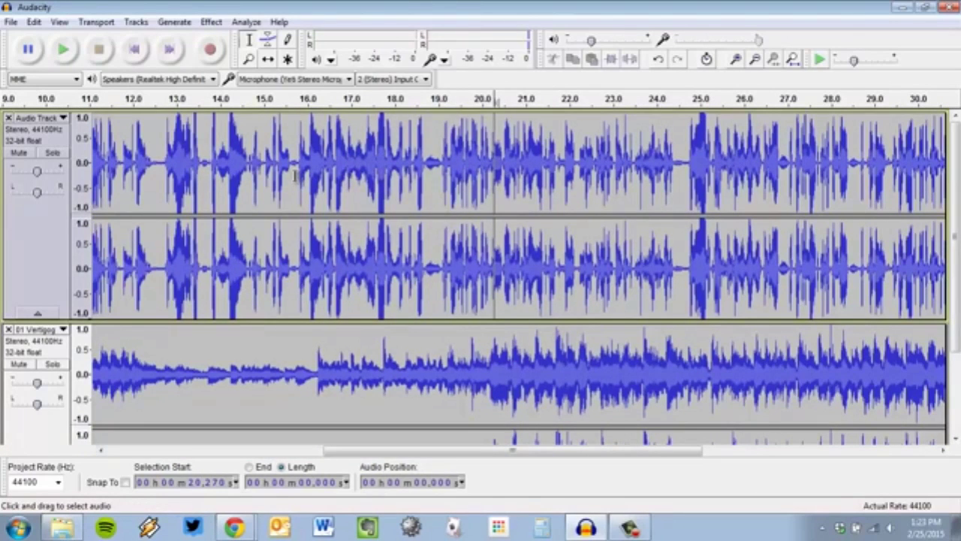
pyautogui.moveTo(295, 175); pyautogui.dragTo(430, 171)
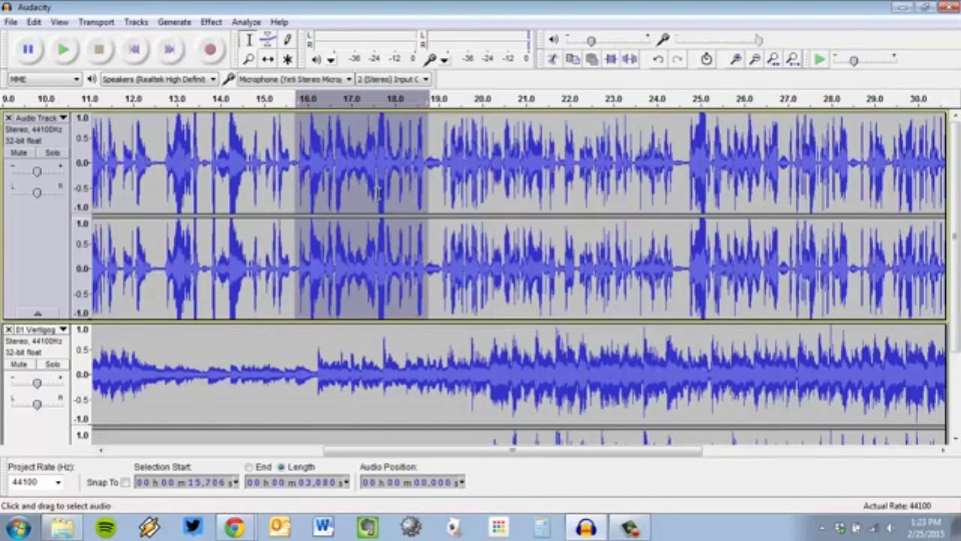
pyautogui.press('Delete')
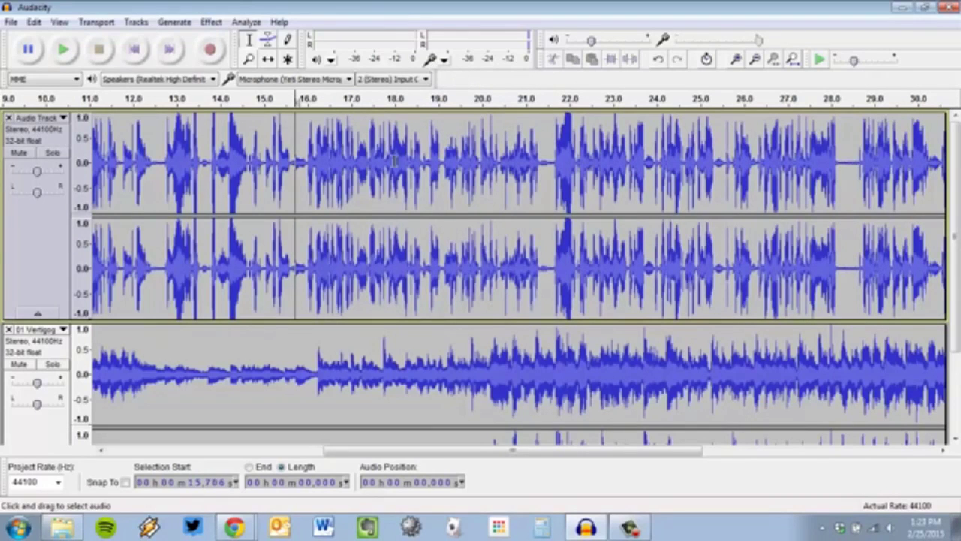
# Place the cursor at about 20.24 s in the narration track
pyautogui.scroll(-2, 395, 160)
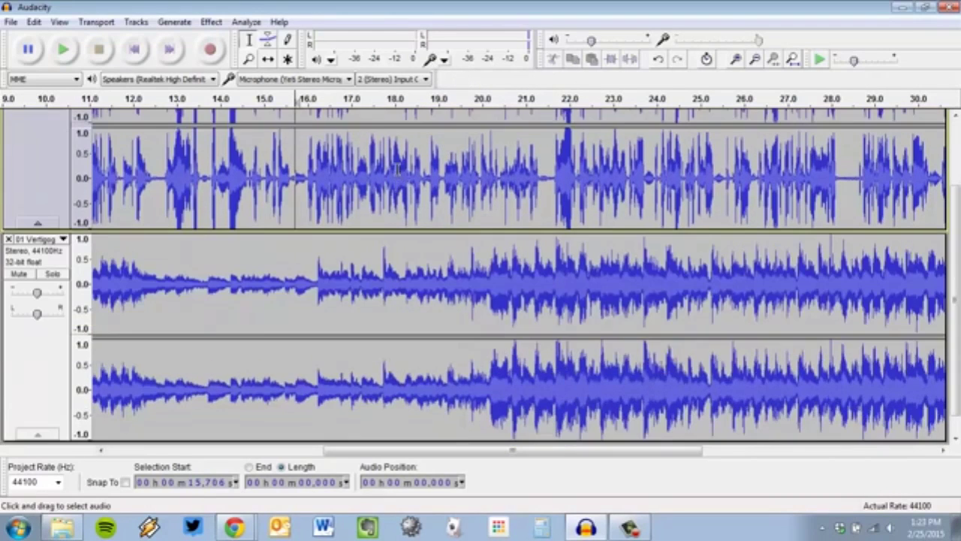
pyautogui.click(495, 278)
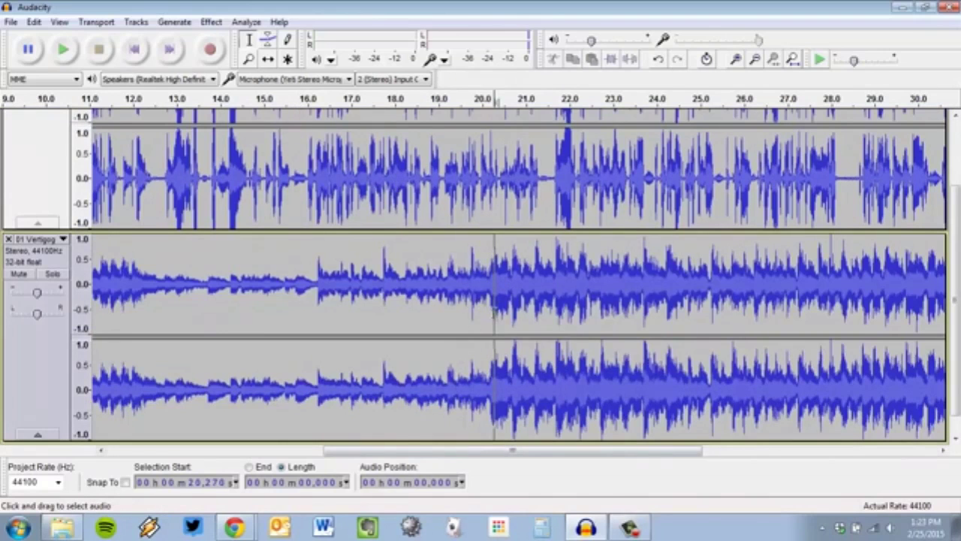
pyautogui.scroll(2, 505, 319)
pyautogui.scroll(-1, 504, 319)
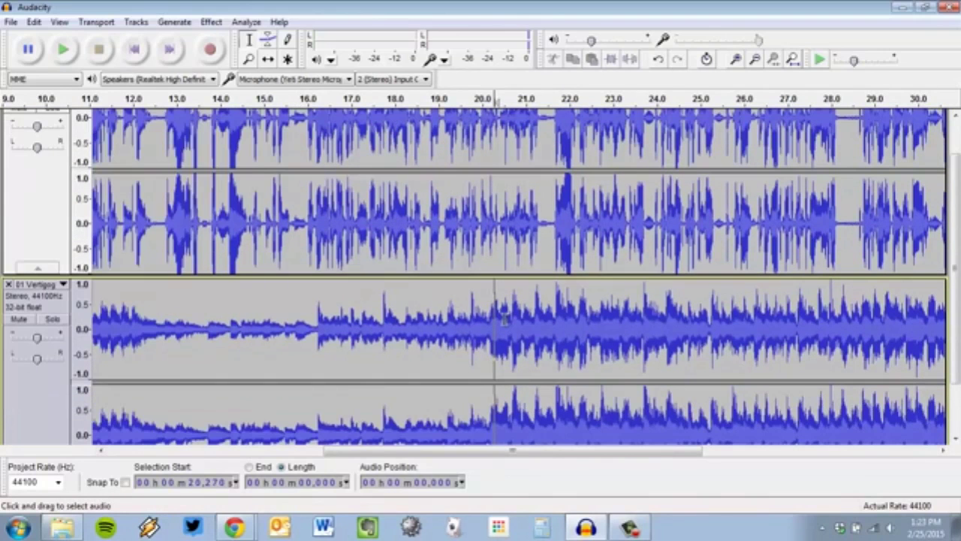
pyautogui.scroll(1, 504, 318)
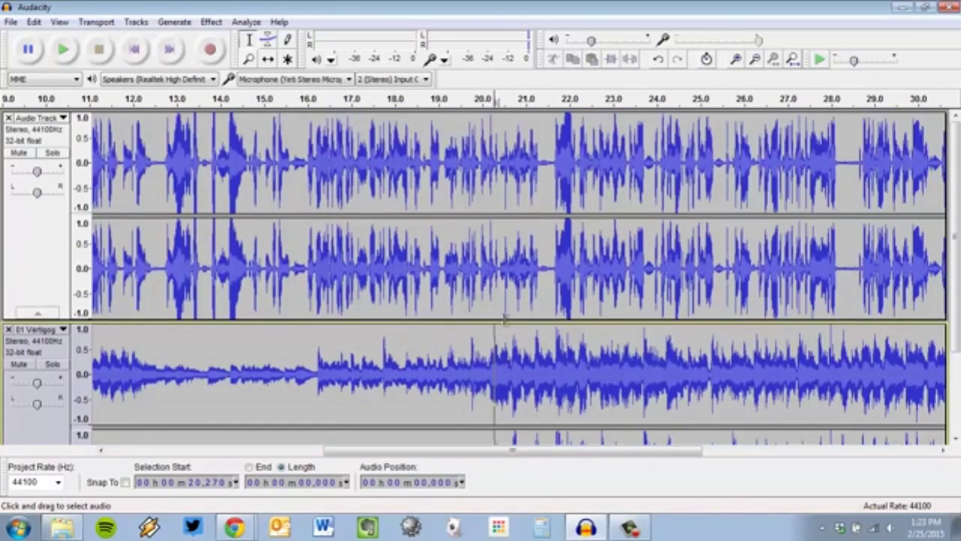
pyautogui.click(495, 140)
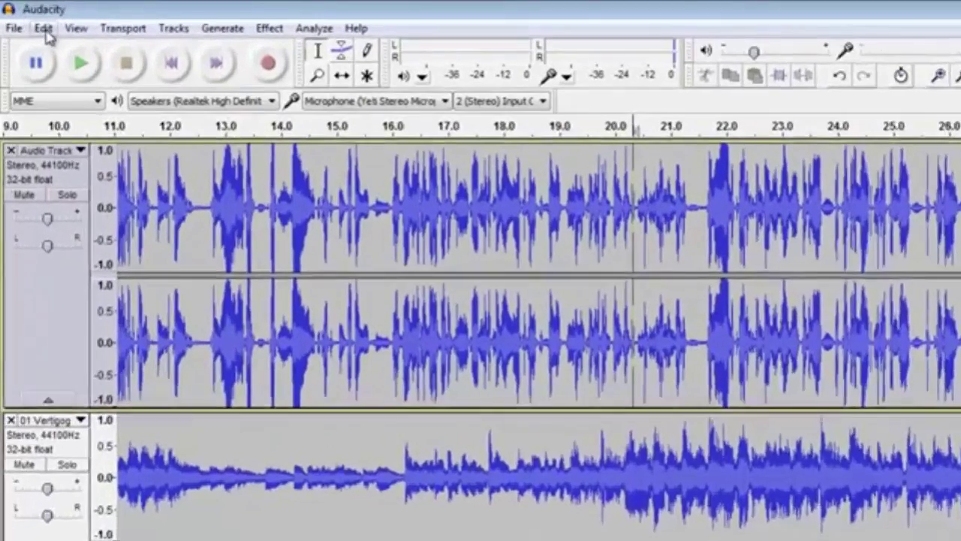
# Split the narration clip at about 20.3 s with Edit > Clip Boundaries > Split
pyautogui.click(35, 23)
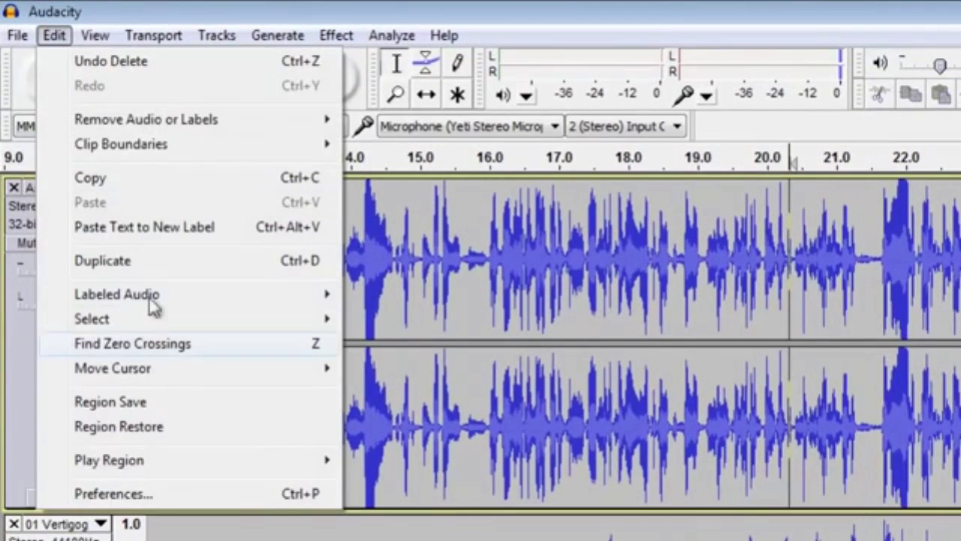
pyautogui.moveTo(185, 152)
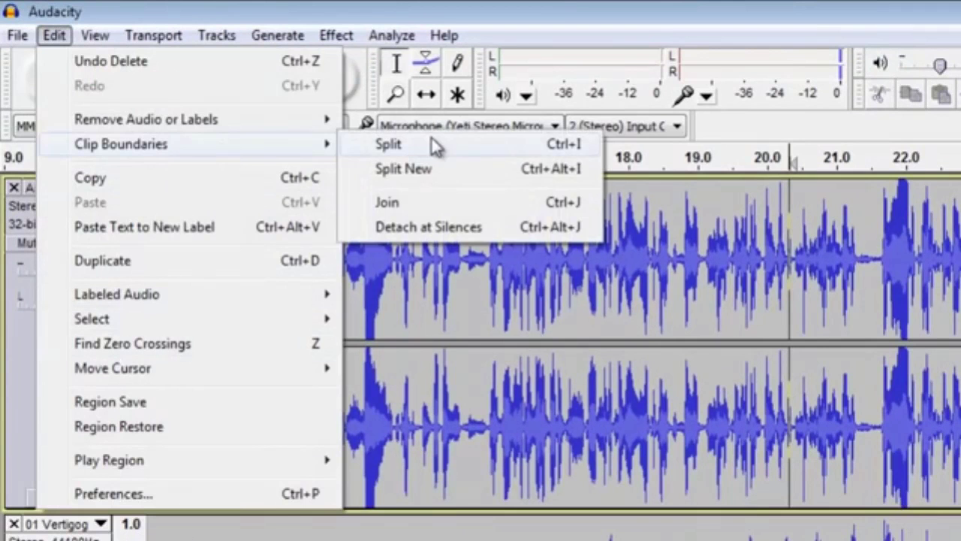
pyautogui.click(498, 143)
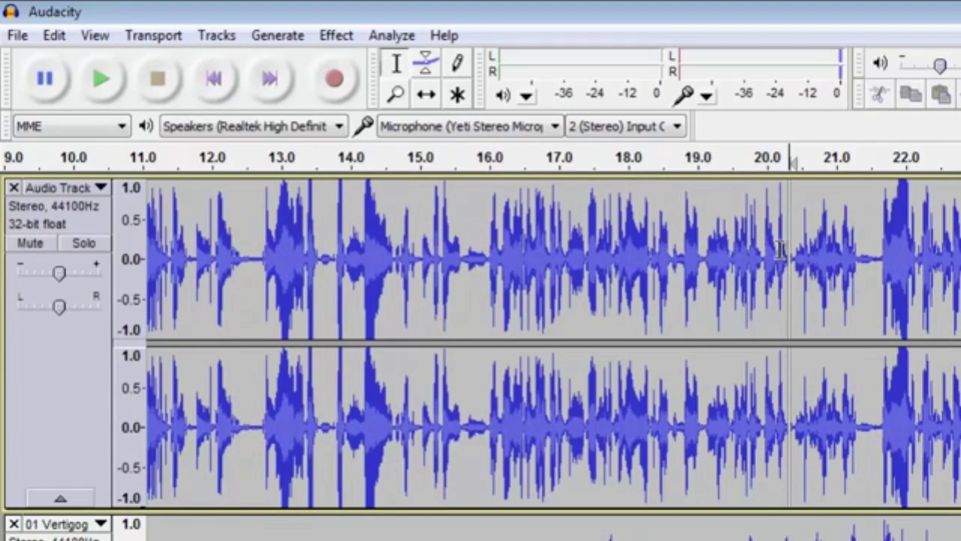
# Slide the 01 Vertigo music track to the right in two moves with the Time Shift Tool
pyautogui.keyDown('ctrl'); pyautogui.scroll(2, 861, 276); pyautogui.keyUp('ctrl')
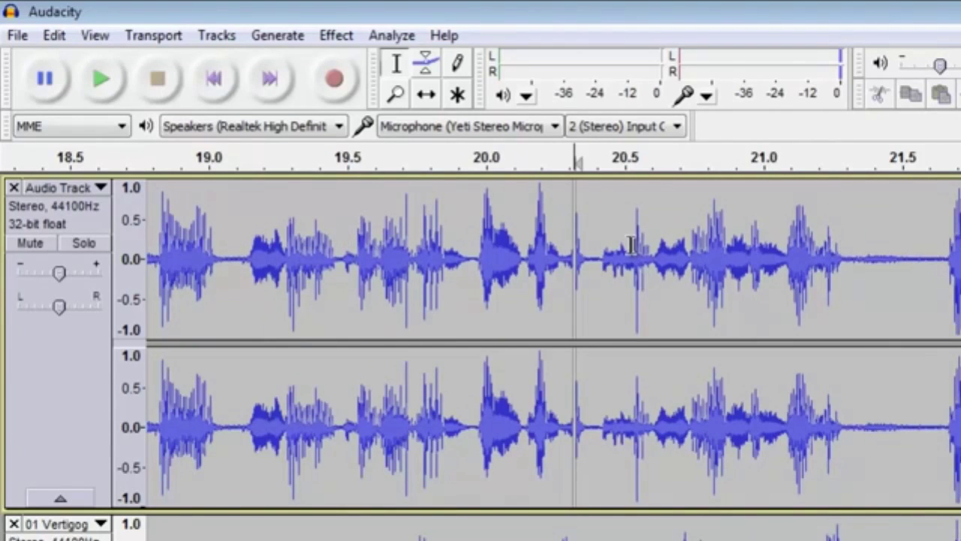
pyautogui.click(426, 95)
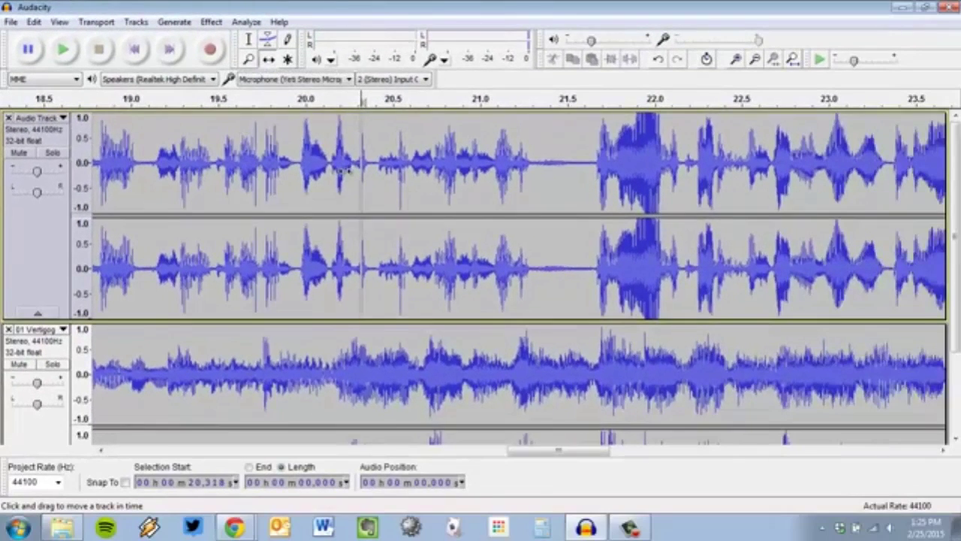
pyautogui.scroll(-3, 349, 176)
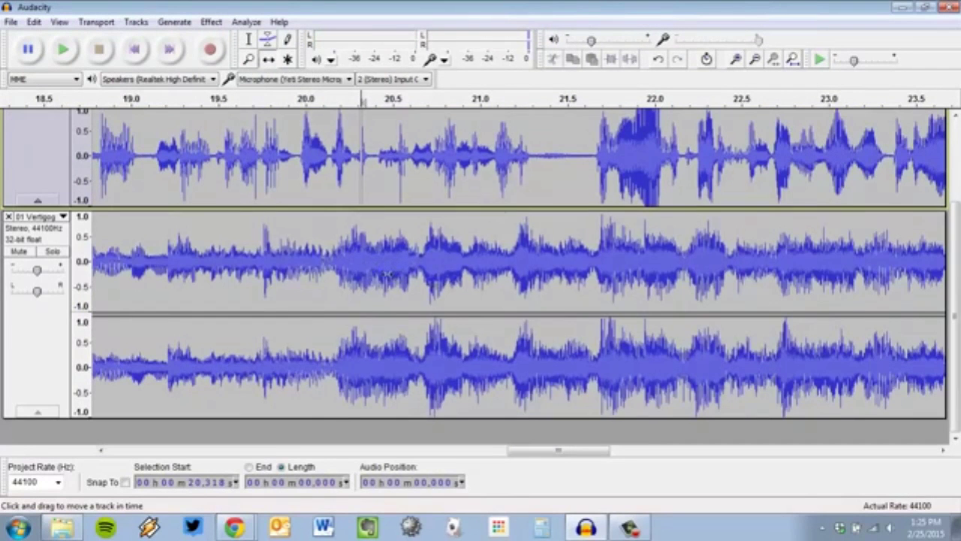
pyautogui.moveTo(387, 274); pyautogui.dragTo(432, 259)
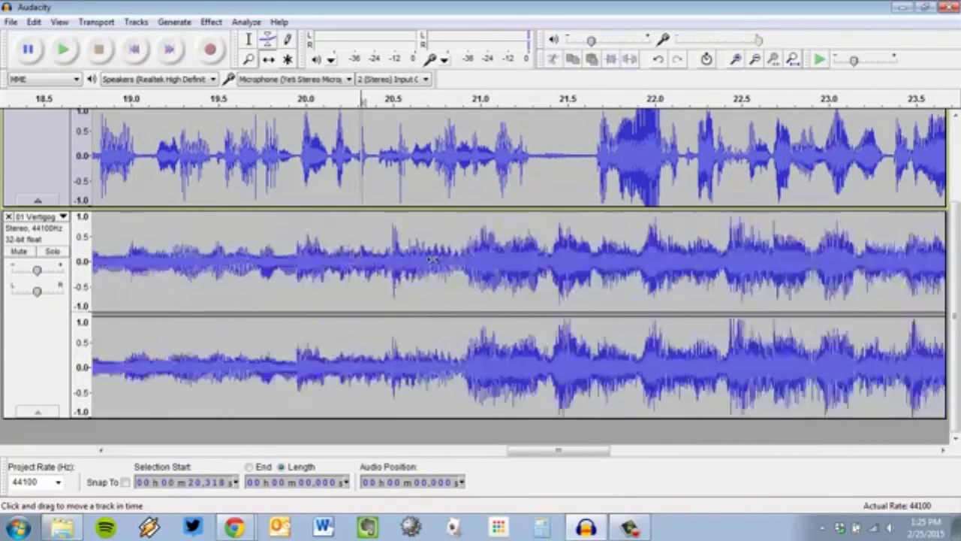
pyautogui.keyDown('ctrl'); pyautogui.scroll(-2, 445, 265); pyautogui.keyUp('ctrl')
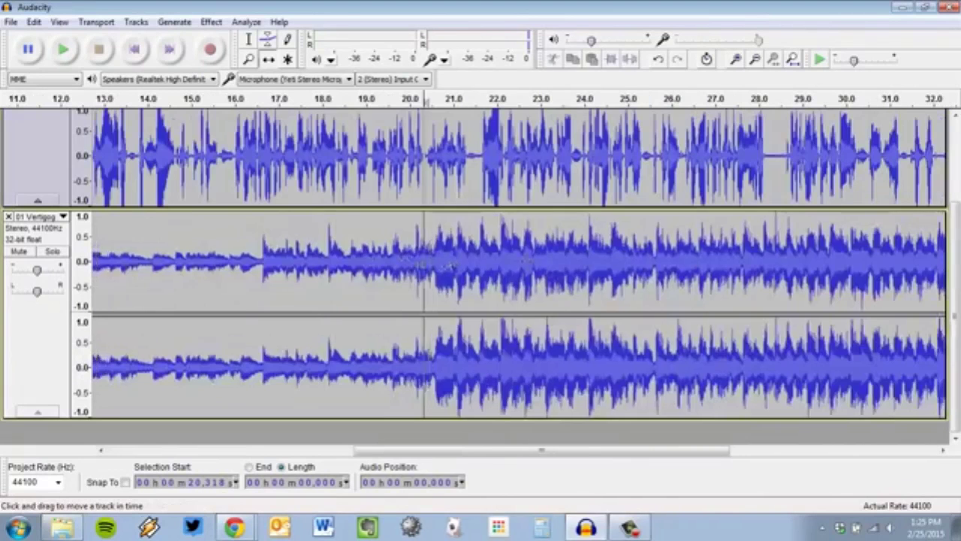
pyautogui.moveTo(448, 267); pyautogui.dragTo(542, 263)
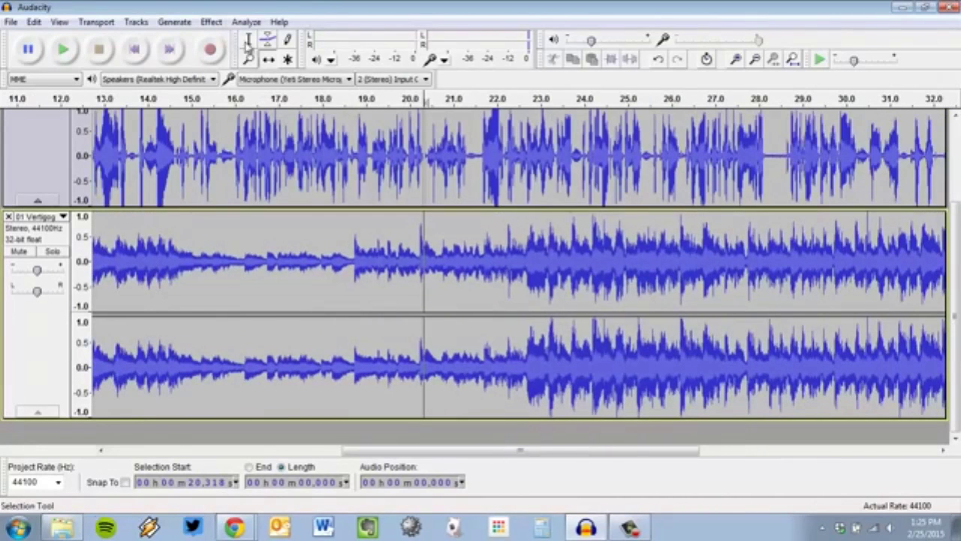
# Try a range selection on the music, then slide 01 Vertigo further right
pyautogui.click(248, 41)
pyautogui.moveTo(308, 278); pyautogui.dragTo(703, 285)
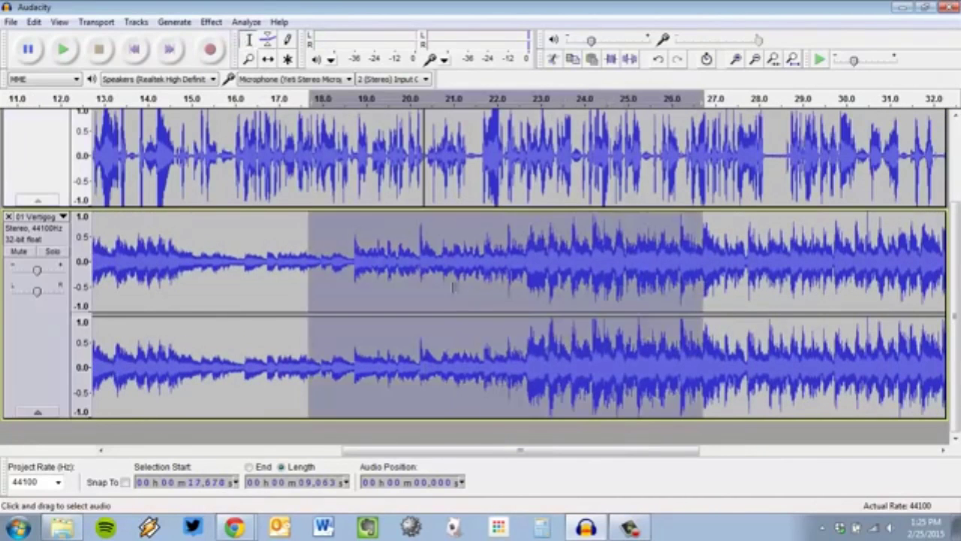
pyautogui.click(423, 282)
pyautogui.click(268, 60)
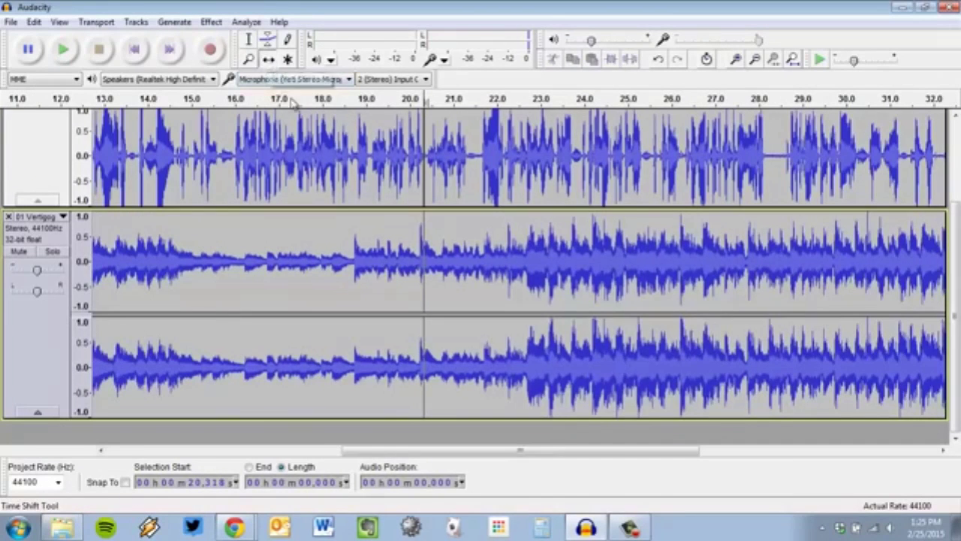
pyautogui.moveTo(135, 271); pyautogui.dragTo(278, 257)
# Shift the narration's second clip later and reposition the first clip near the split
pyautogui.scroll(3, 785, 296)
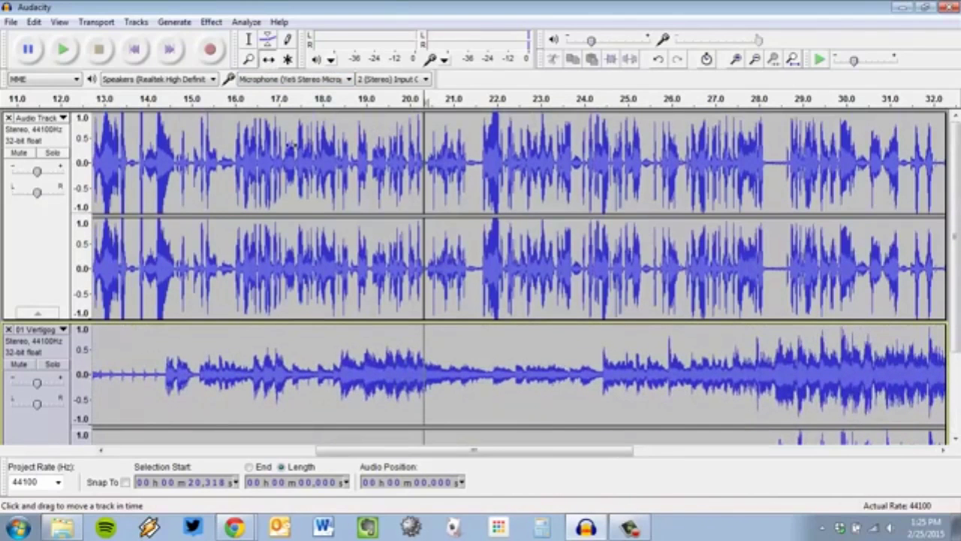
pyautogui.moveTo(510, 164); pyautogui.dragTo(588, 180)
pyautogui.moveTo(299, 152); pyautogui.dragTo(351, 176)
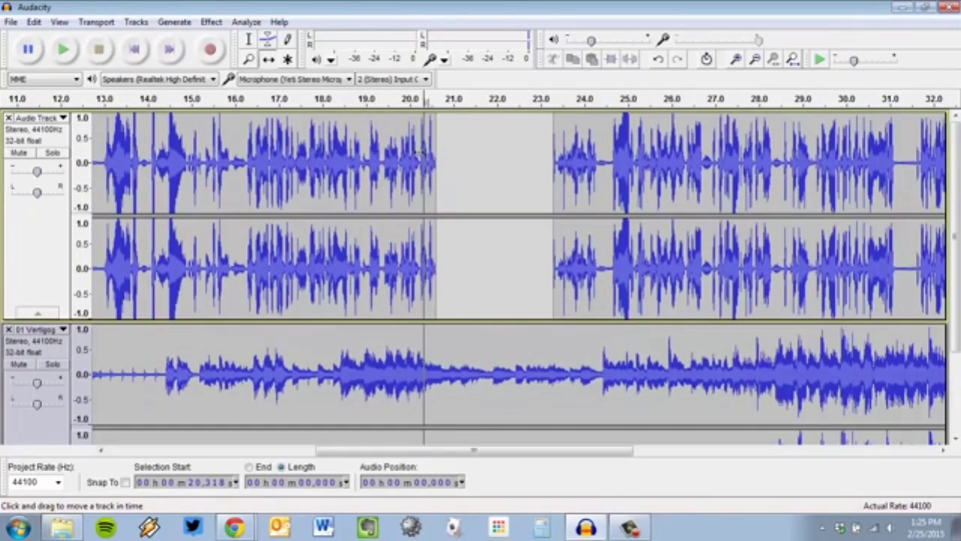
# Nudge the 01 Vertigo music further right along the timeline
pyautogui.moveTo(370, 392); pyautogui.dragTo(473, 366)
pyautogui.scroll(-3, 468, 358)
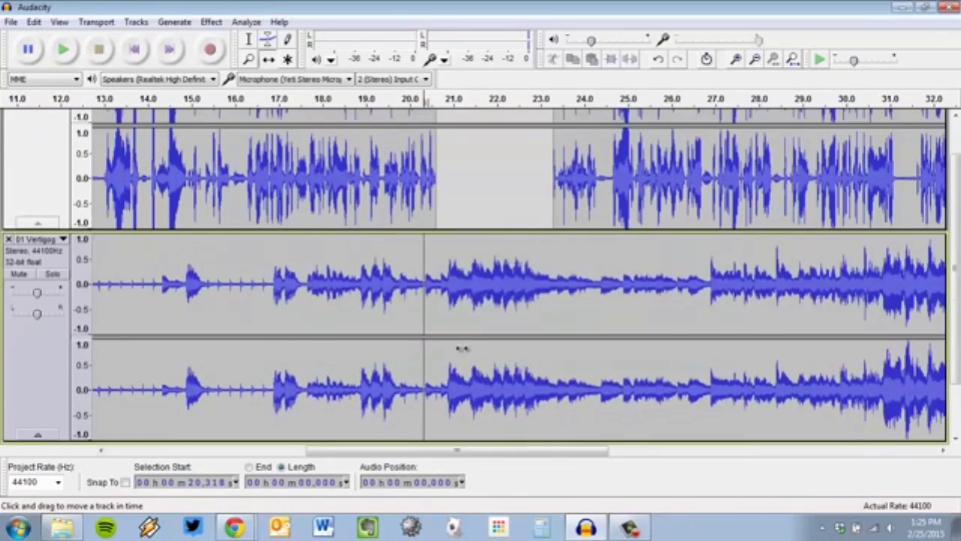
pyautogui.scroll(3, 356, 133)
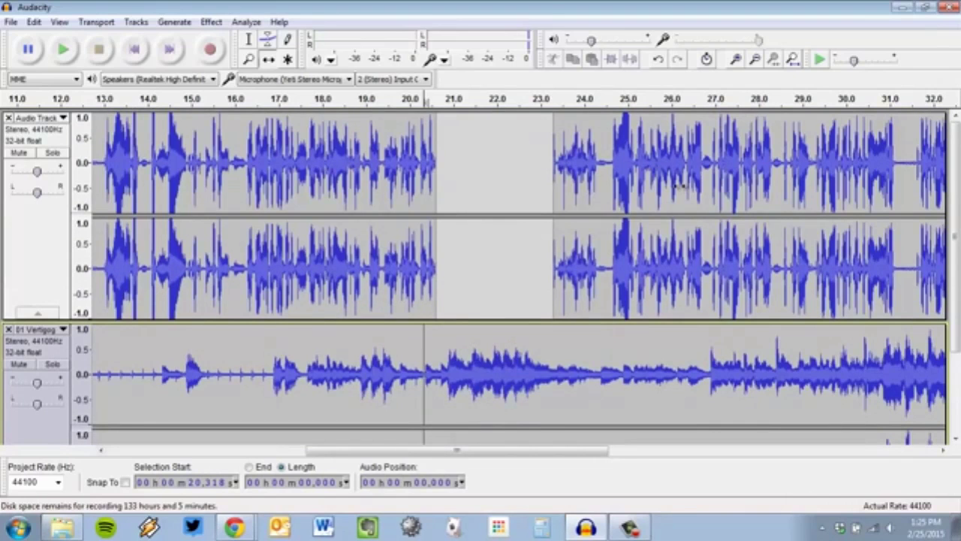
pyautogui.scroll(-3, 698, 188)
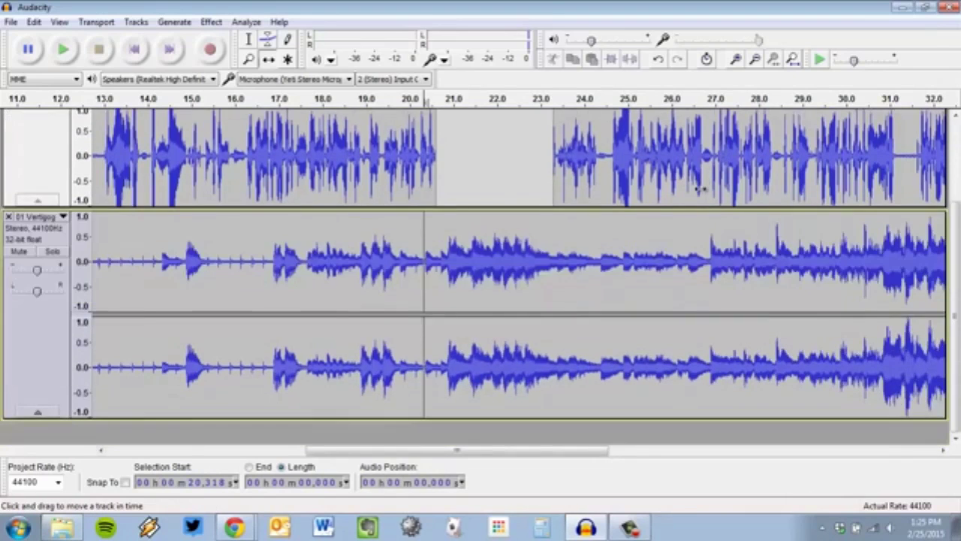
pyautogui.scroll(3, 650, 269)
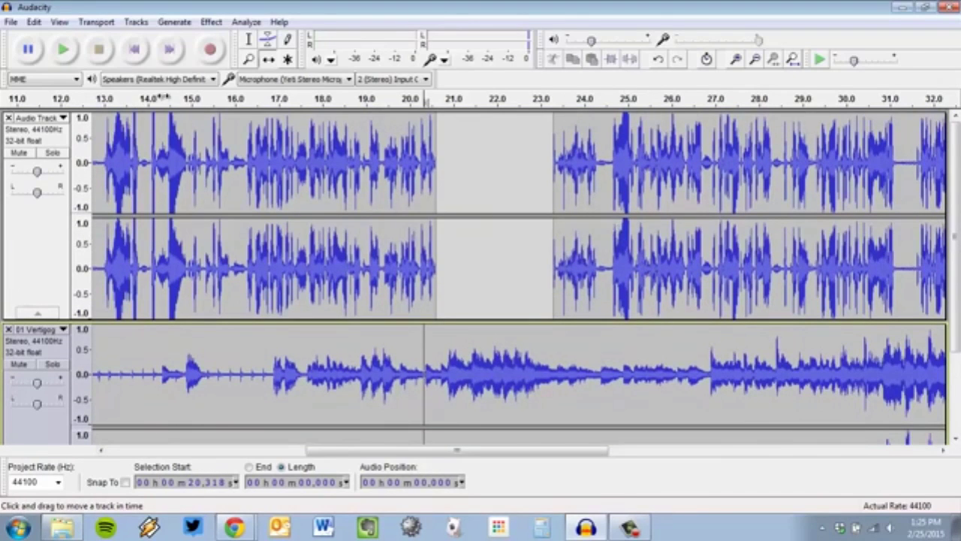
pyautogui.click(34, 22)
pyautogui.moveTo(92, 90)
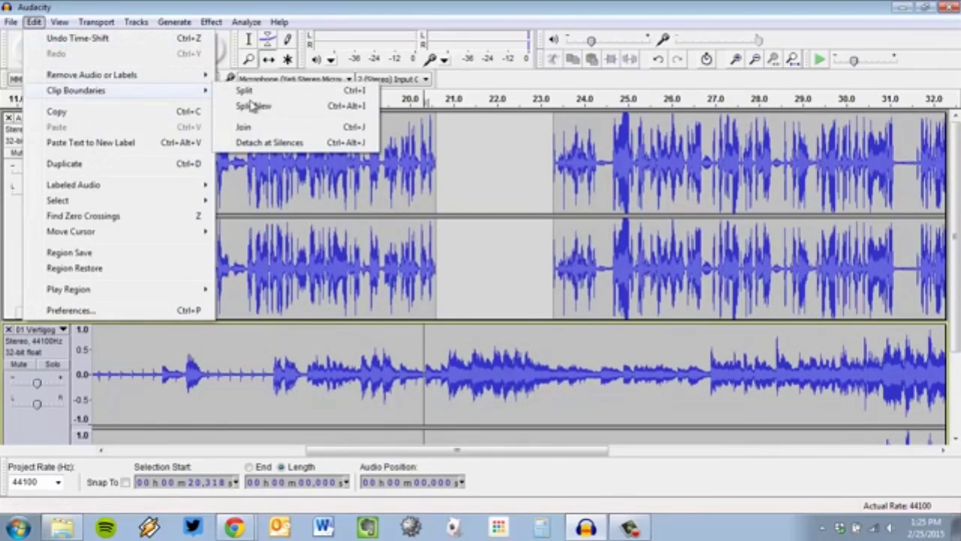
pyautogui.click(589, 186)
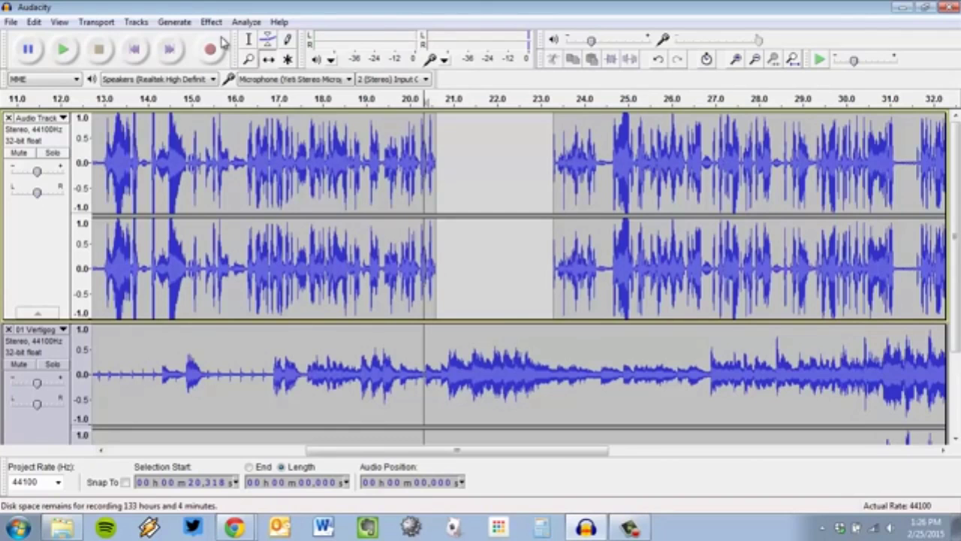
pyautogui.moveTo(584, 454); pyautogui.dragTo(688, 453)
pyautogui.scroll(-3, 701, 337)
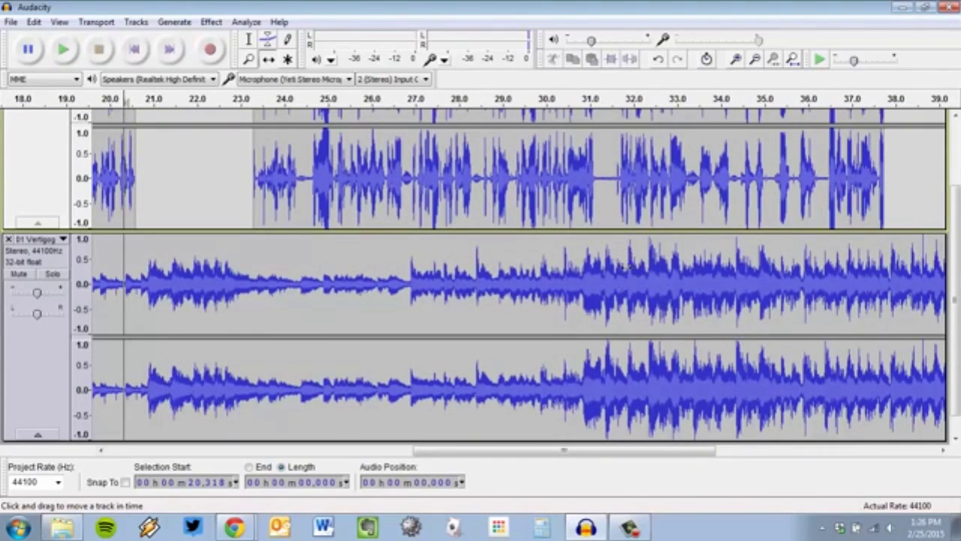
pyautogui.scroll(3, 624, 310)
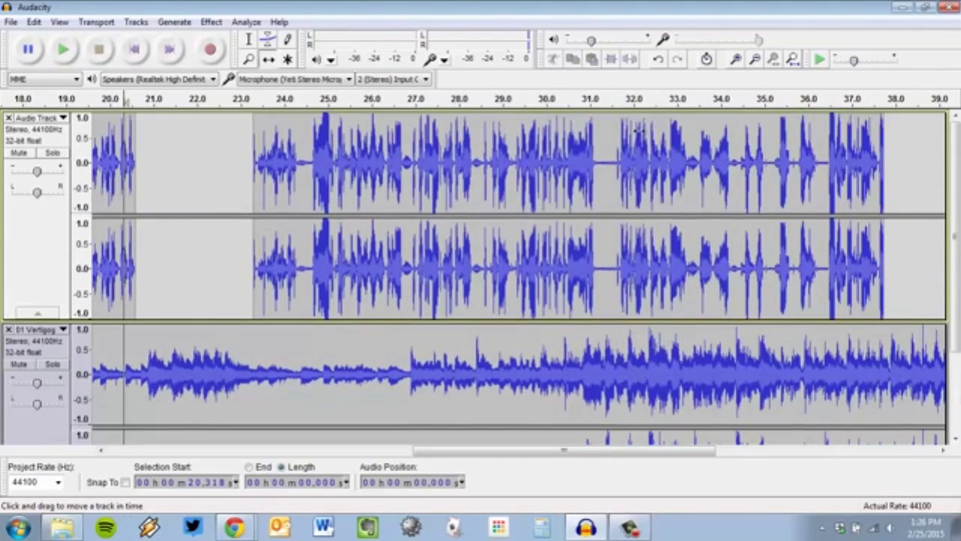
pyautogui.scroll(-3, 631, 127)
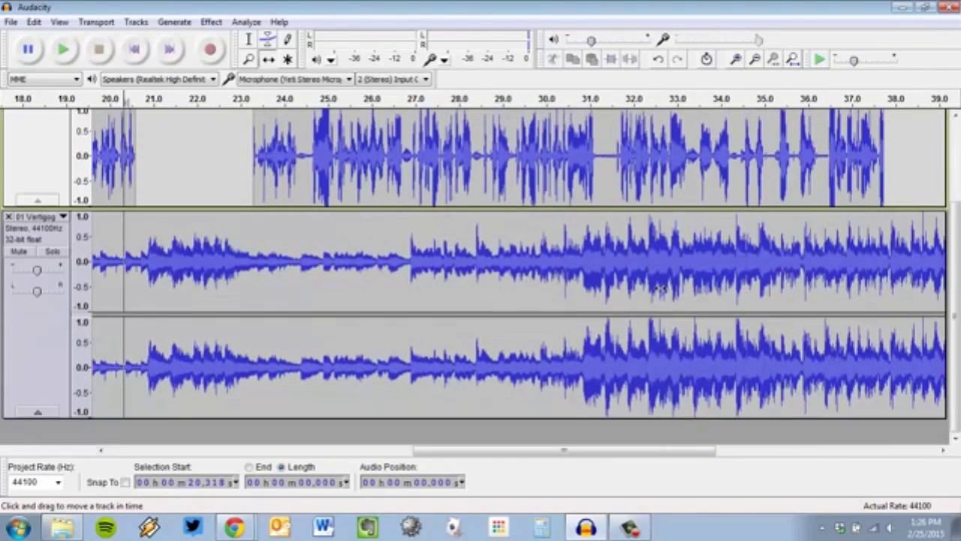
pyautogui.moveTo(592, 450); pyautogui.dragTo(436, 452)
pyautogui.scroll(3, 306, 379)
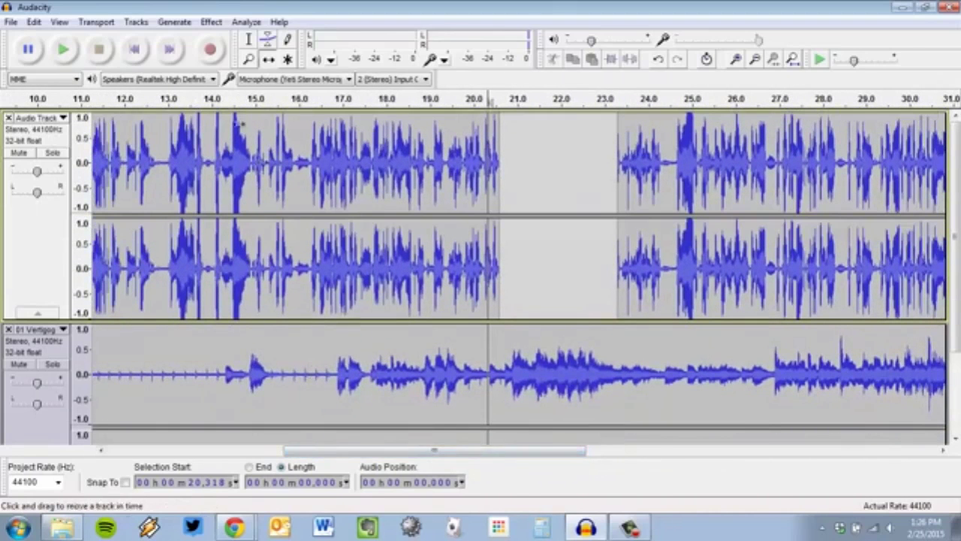
# Add envelope points near 20.3 s and pull the Vertigo music volume down before them
pyautogui.click(268, 42)
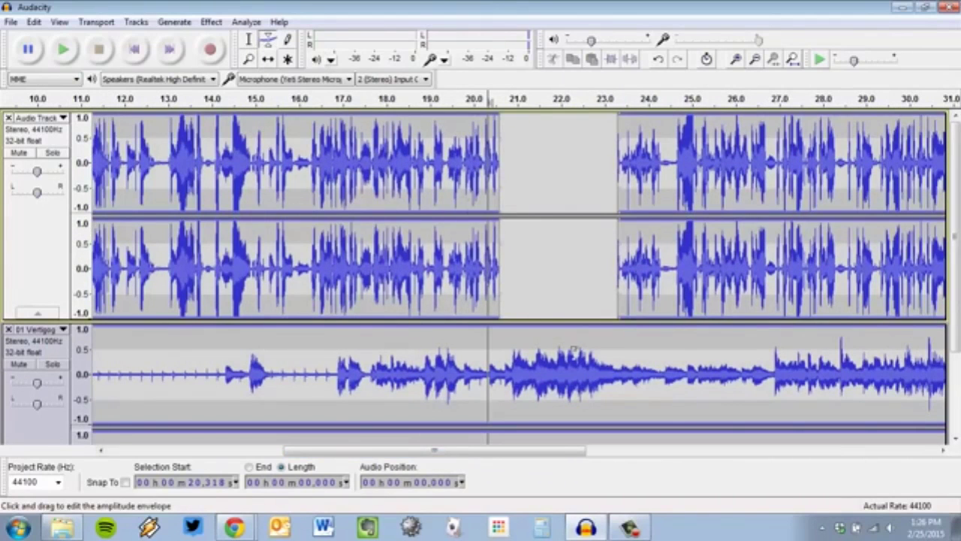
pyautogui.scroll(-3, 788, 308)
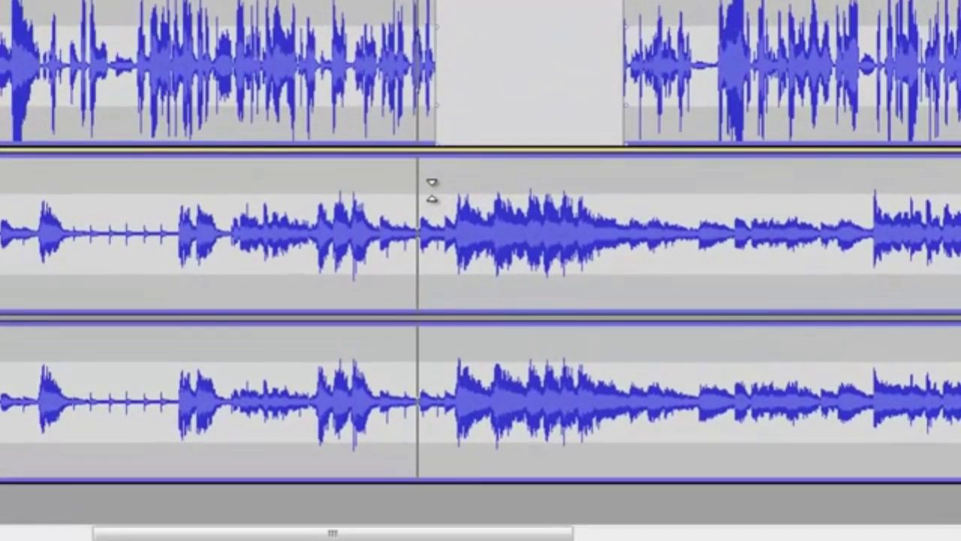
pyautogui.click(432, 190)
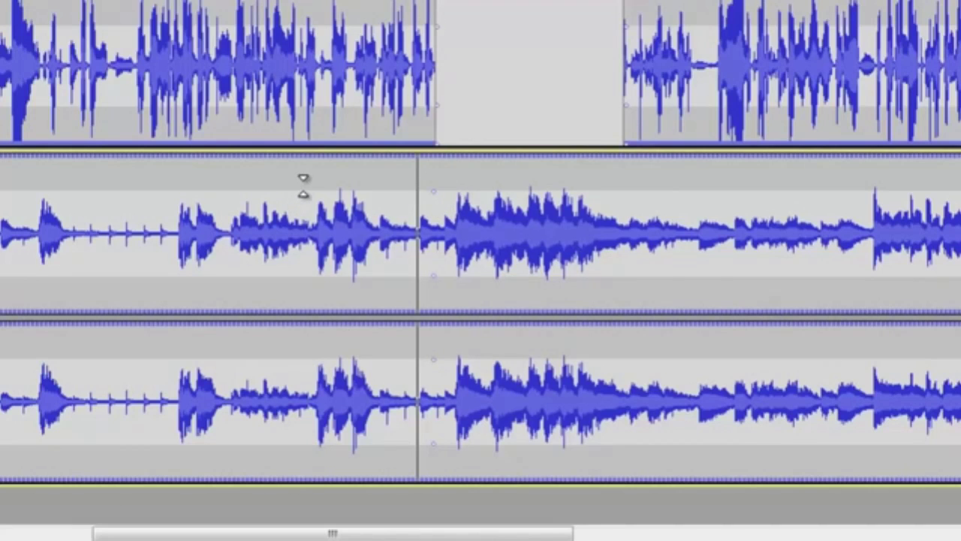
pyautogui.moveTo(302, 187); pyautogui.dragTo(392, 229)
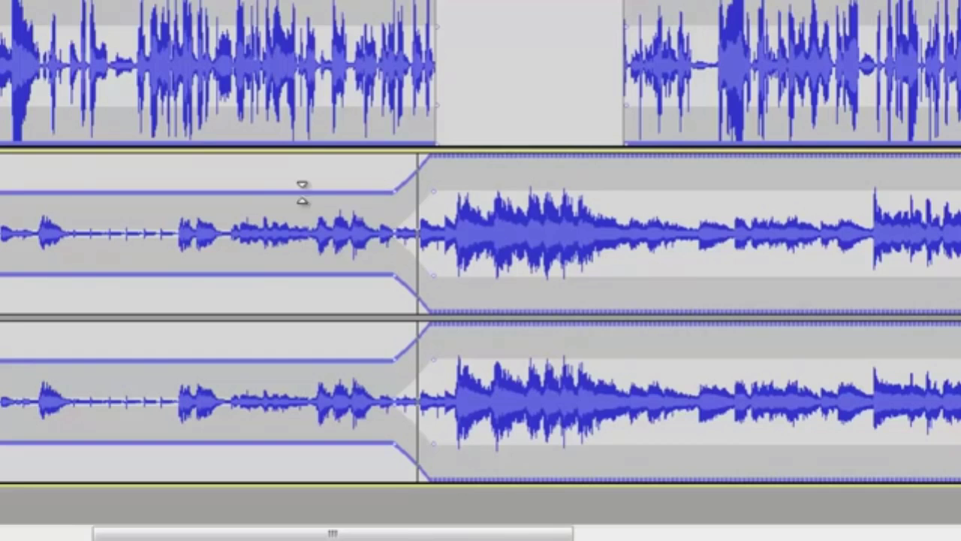
# Add an envelope point after the gap and raise the music to full within the gap
pyautogui.click(629, 181)
pyautogui.moveTo(584, 173); pyautogui.dragTo(462, 135)
pyautogui.scroll(4, 462, 135)
pyautogui.scroll(-3, 583, 226)
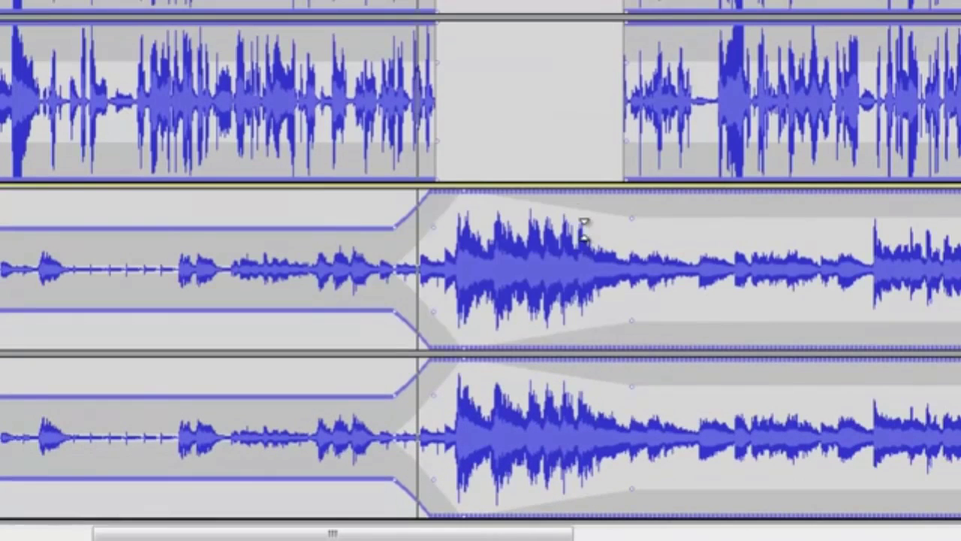
pyautogui.moveTo(597, 201); pyautogui.dragTo(618, 193)
# Pull the envelope down after the swell so the music stays low under the second clip
pyautogui.scroll(4, 428, 165)
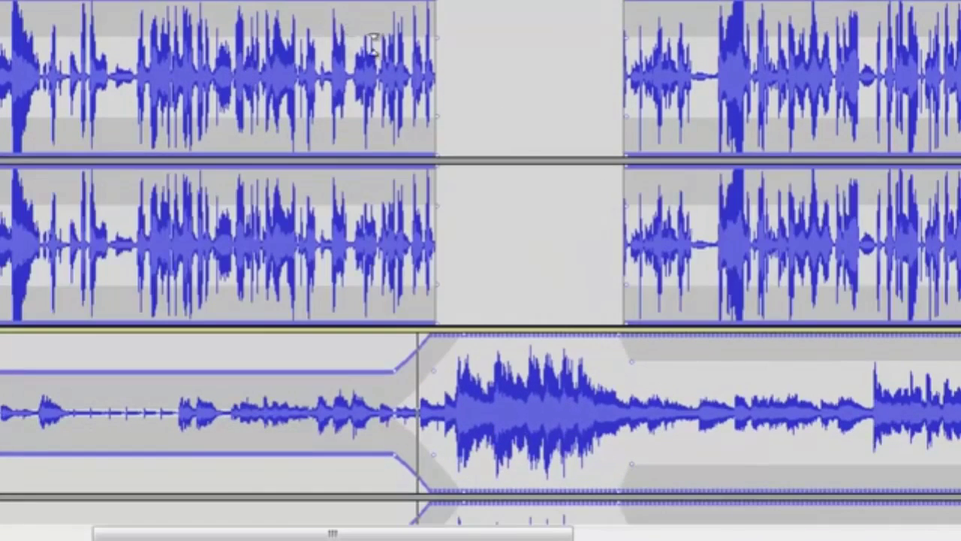
pyautogui.scroll(-2, 570, 143)
pyautogui.scroll(2, 546, 133)
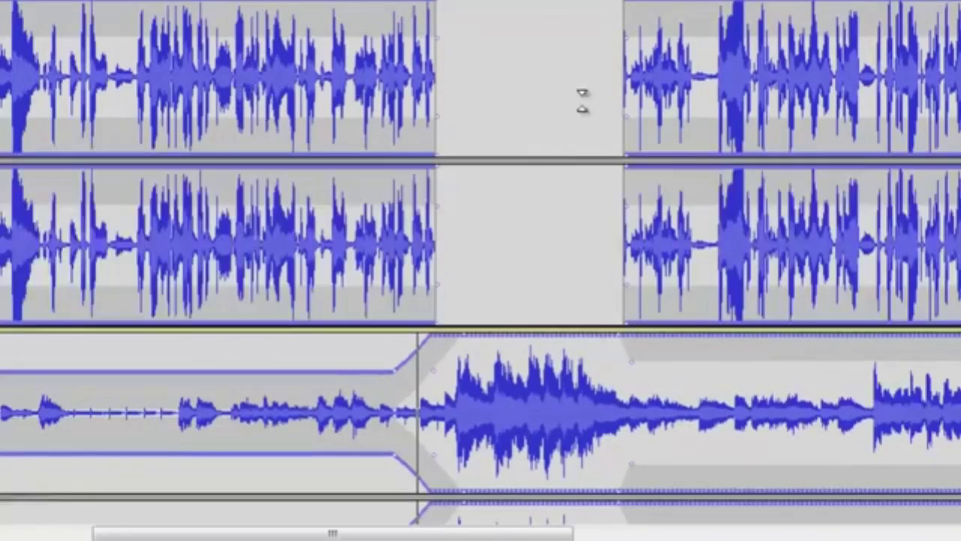
pyautogui.scroll(-5, 756, 183)
pyautogui.moveTo(664, 180); pyautogui.dragTo(673, 215)
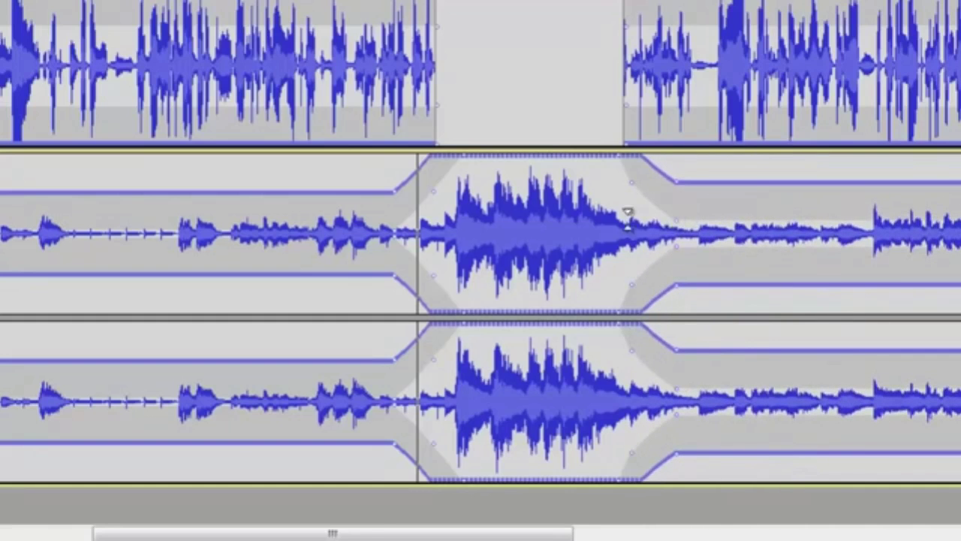
pyautogui.moveTo(285, 538); pyautogui.dragTo(496, 538)
pyautogui.moveTo(587, 183); pyautogui.dragTo(624, 200)
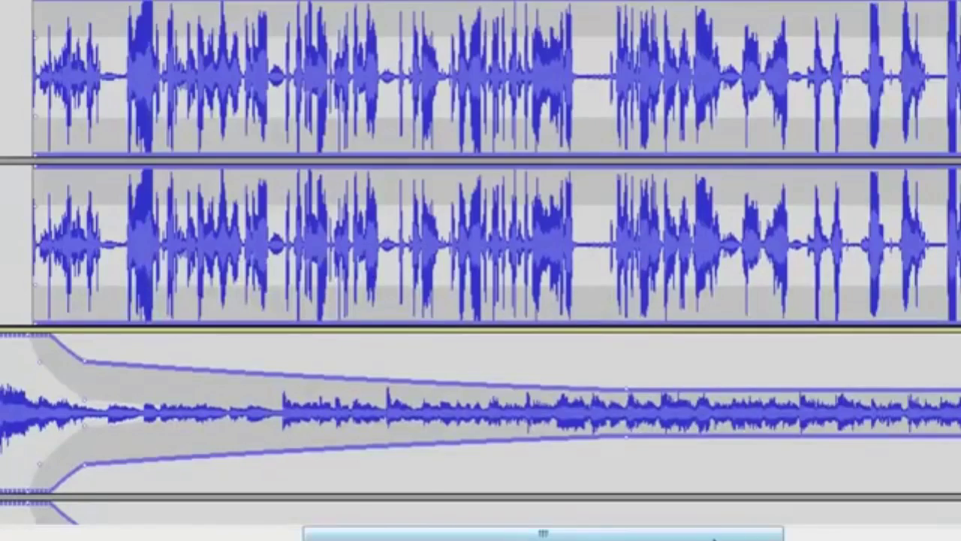
pyautogui.moveTo(713, 538); pyautogui.dragTo(601, 536)
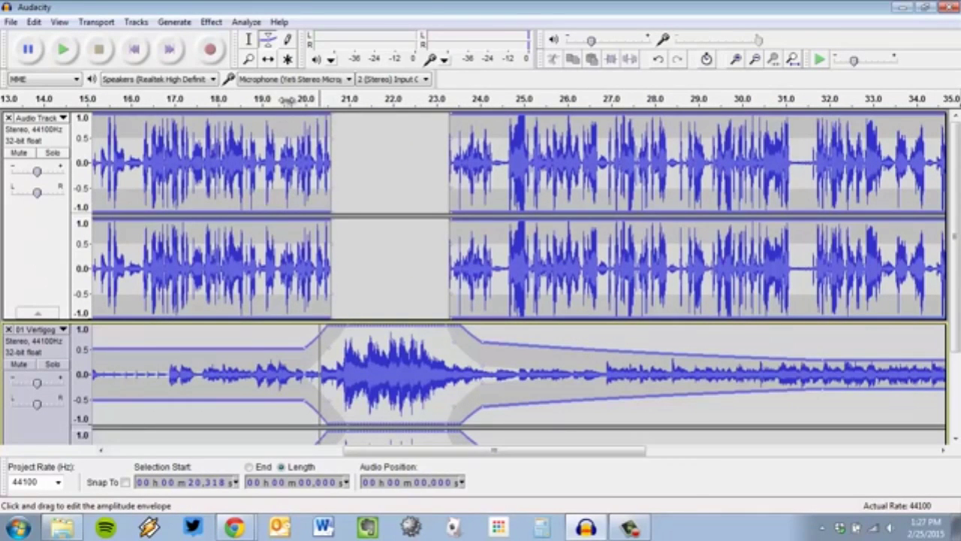
pyautogui.click(284, 100)
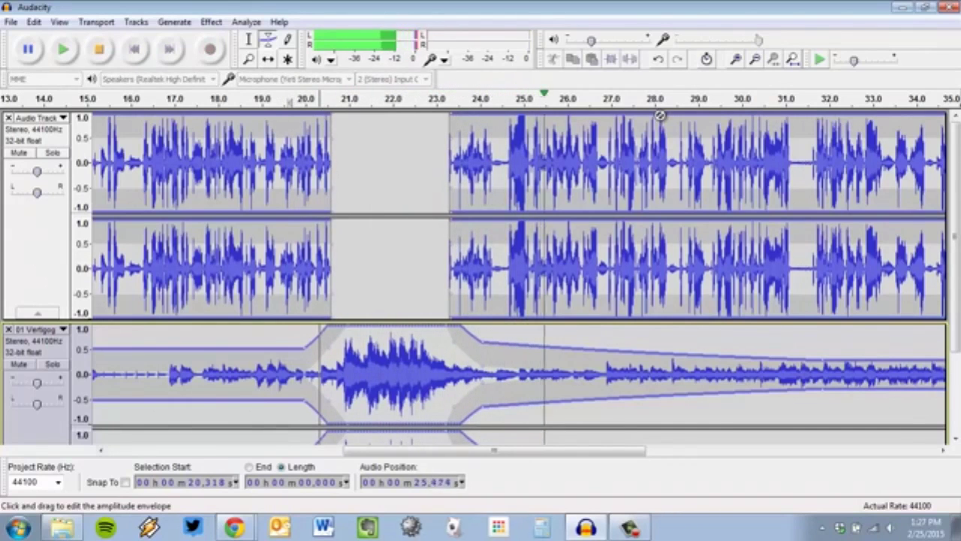
pyautogui.click(108, 50)
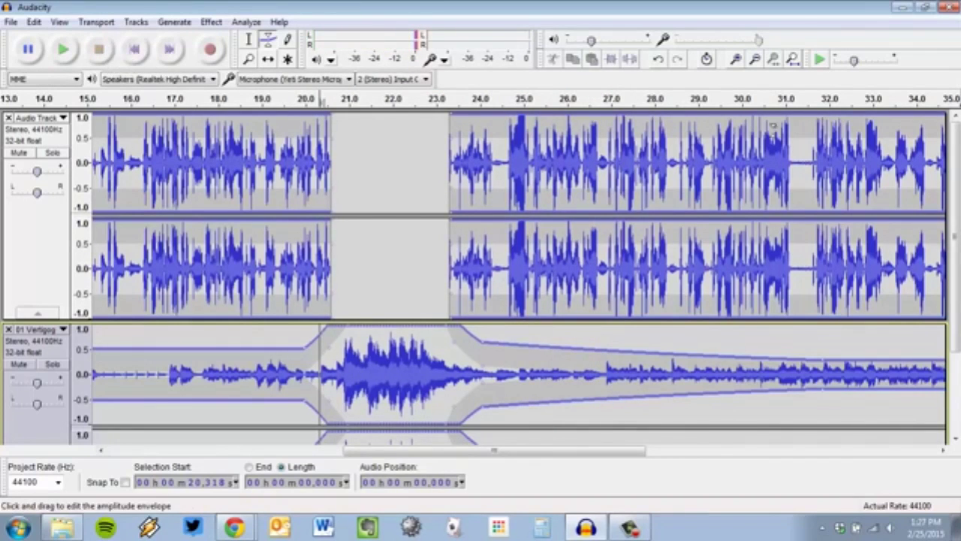
pyautogui.click(750, 99)
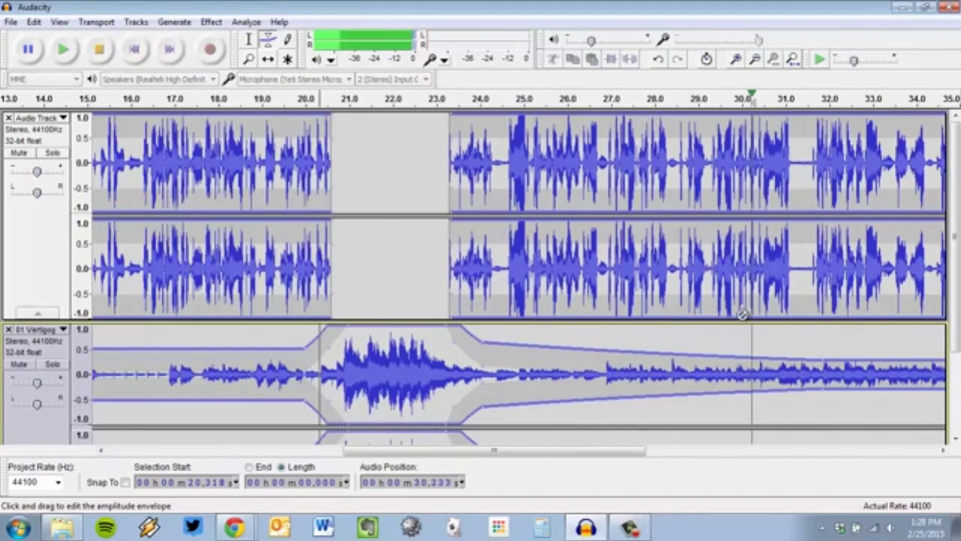
# Stop playback, switch to the Selection Tool and drag a range across the music
pyautogui.click(97, 52)
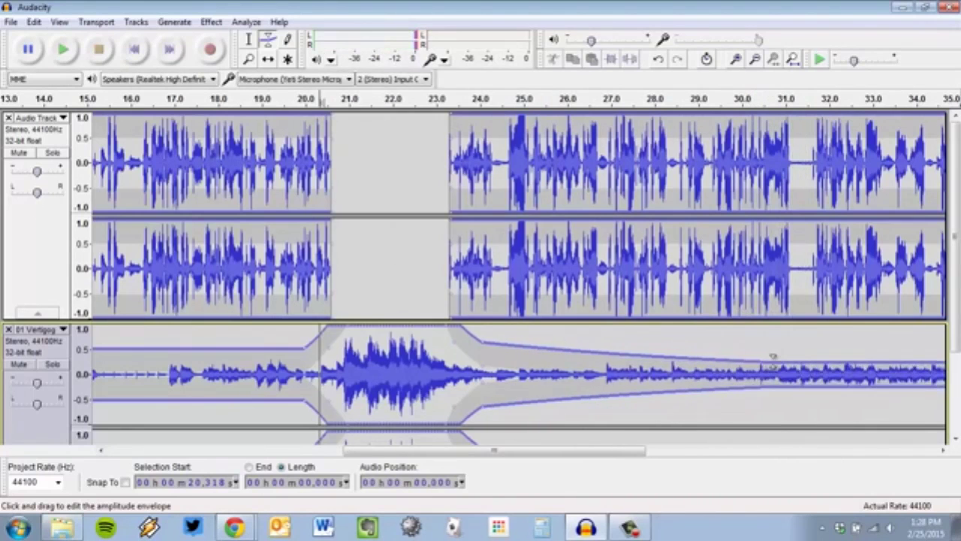
pyautogui.scroll(-3, 464, 362)
pyautogui.scroll(3, 466, 312)
pyautogui.scroll(-3, 494, 297)
pyautogui.scroll(3, 578, 218)
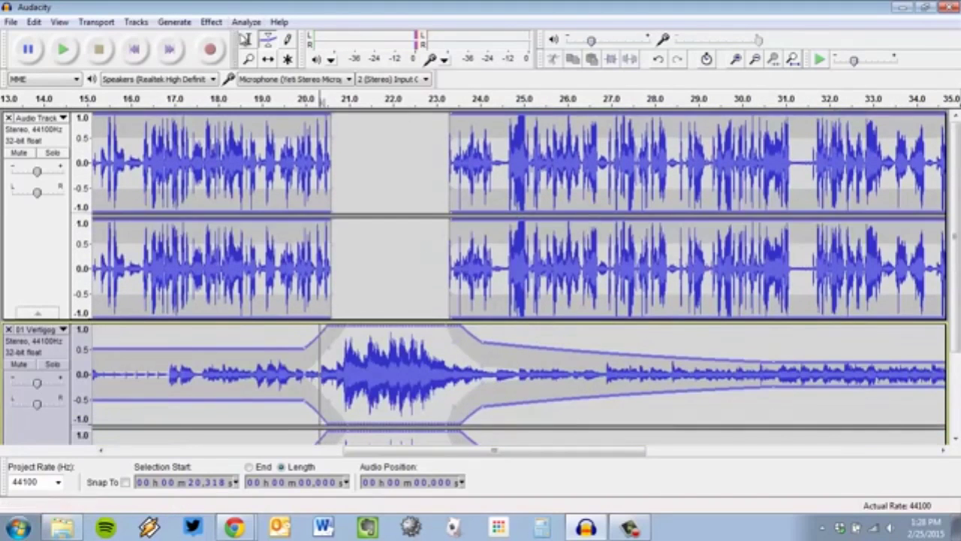
pyautogui.click(245, 40)
pyautogui.scroll(-3, 654, 405)
pyautogui.scroll(3, 654, 407)
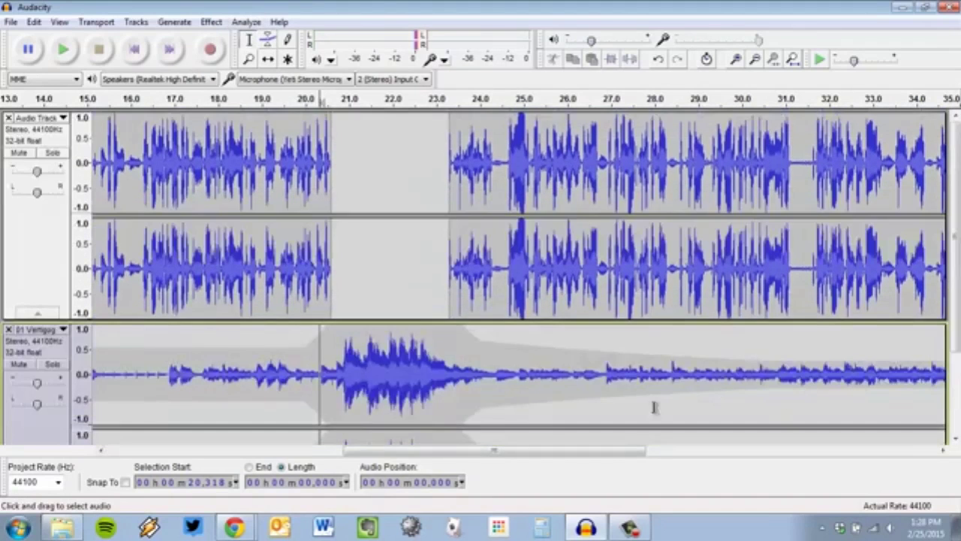
pyautogui.scroll(-3, 654, 407)
pyautogui.moveTo(217, 254); pyautogui.dragTo(745, 270)
# Select a stretch of narration, then the whole narration track, then the whole music track
pyautogui.scroll(3, 578, 256)
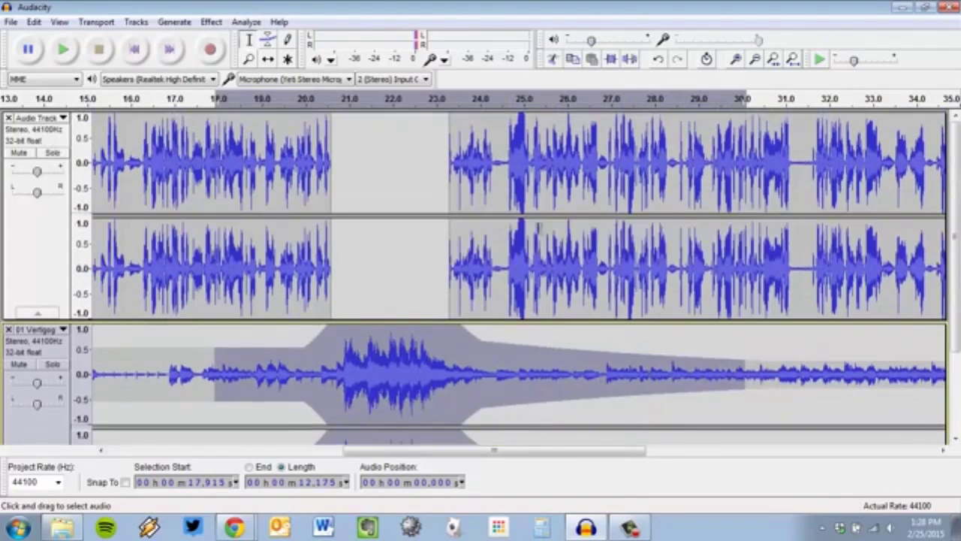
pyautogui.moveTo(380, 154); pyautogui.dragTo(796, 157)
pyautogui.click(53, 264)
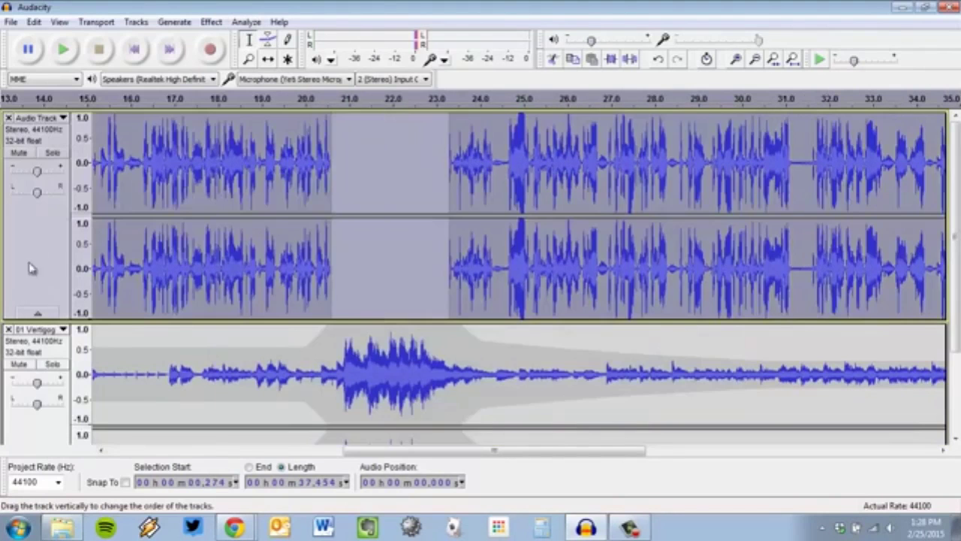
pyautogui.scroll(-3, 32, 286)
pyautogui.click(30, 379)
pyautogui.scroll(3, 30, 300)
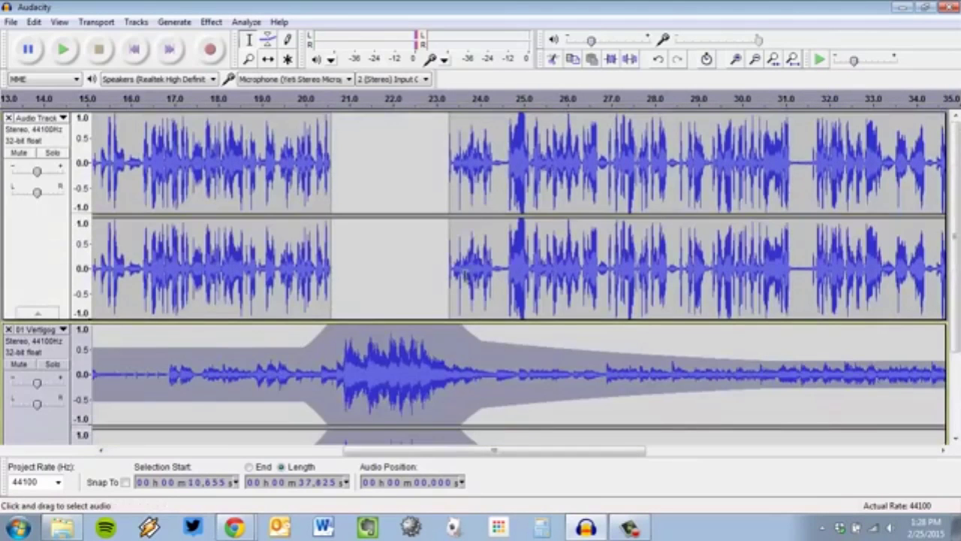
# Glance at the Effect menu, then place the edit point at 27.6 s and then about 29 s
pyautogui.click(213, 21)
pyautogui.click(637, 380)
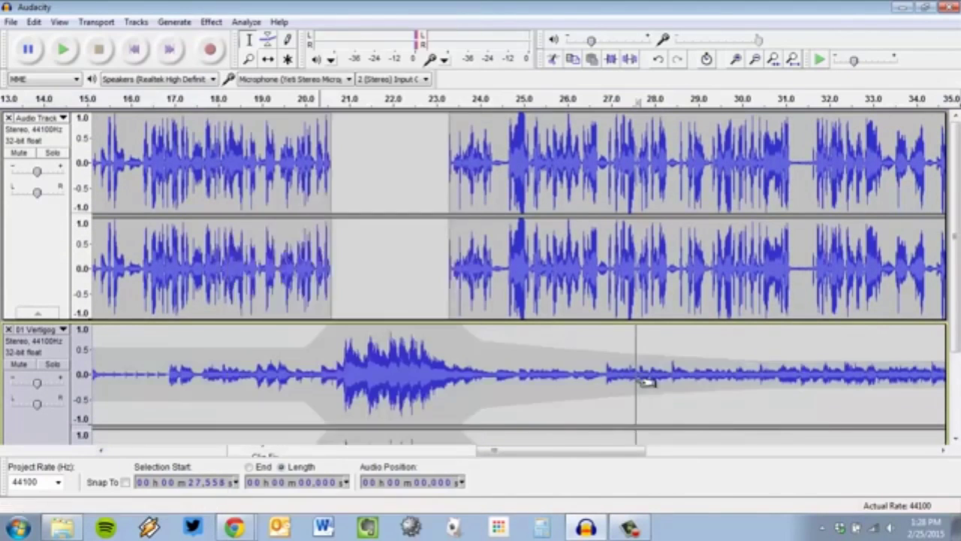
pyautogui.scroll(-3, 541, 398)
pyautogui.scroll(3, 543, 403)
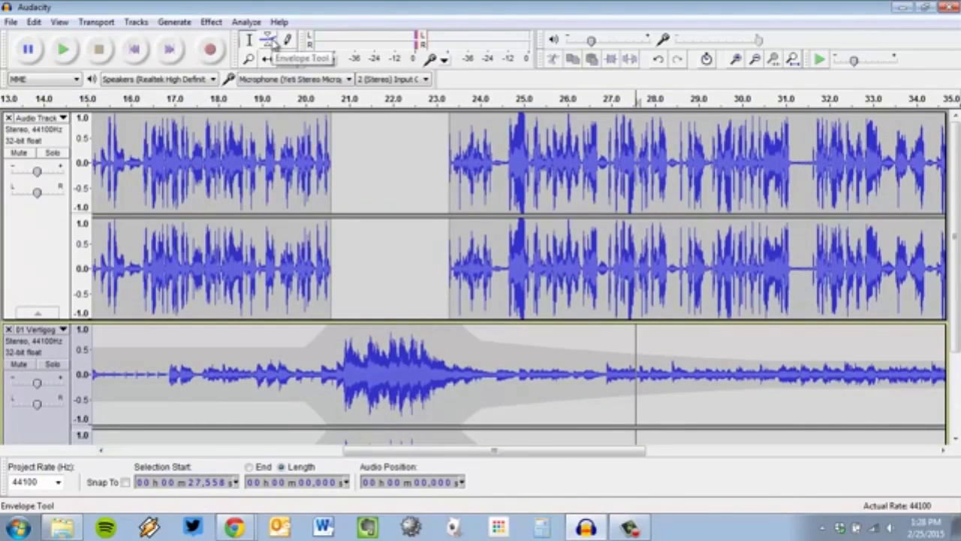
pyautogui.click(699, 380)
pyautogui.scroll(-3, 702, 380)
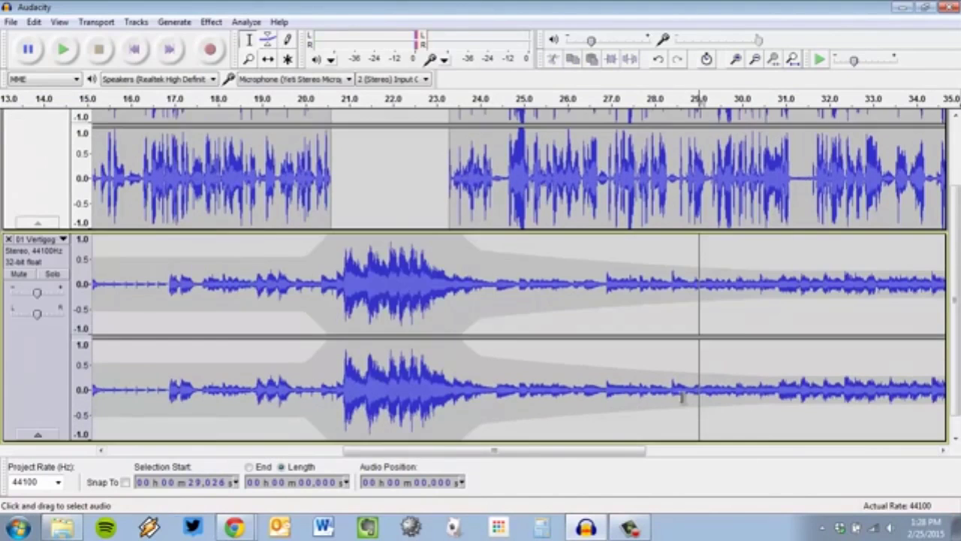
pyautogui.scroll(3, 681, 396)
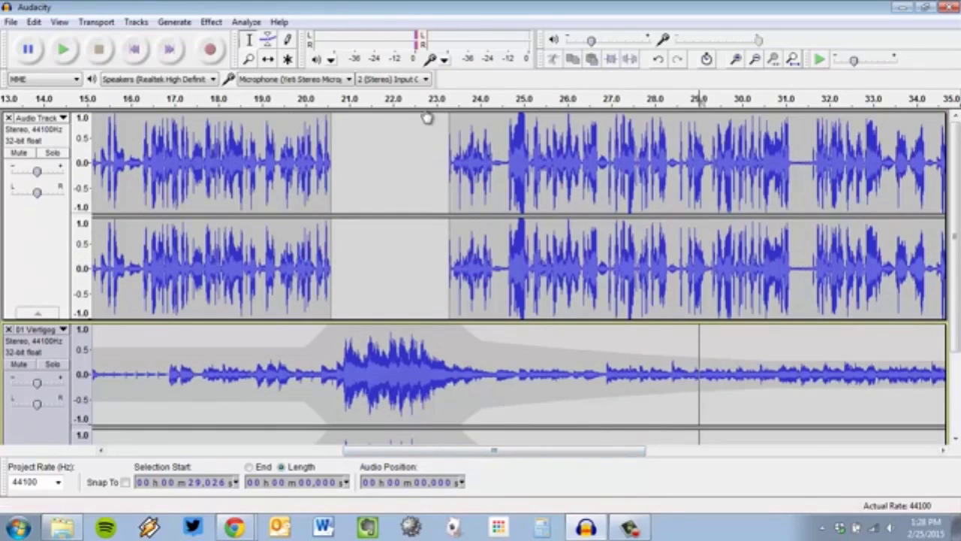
pyautogui.scroll(-3, 386, 384)
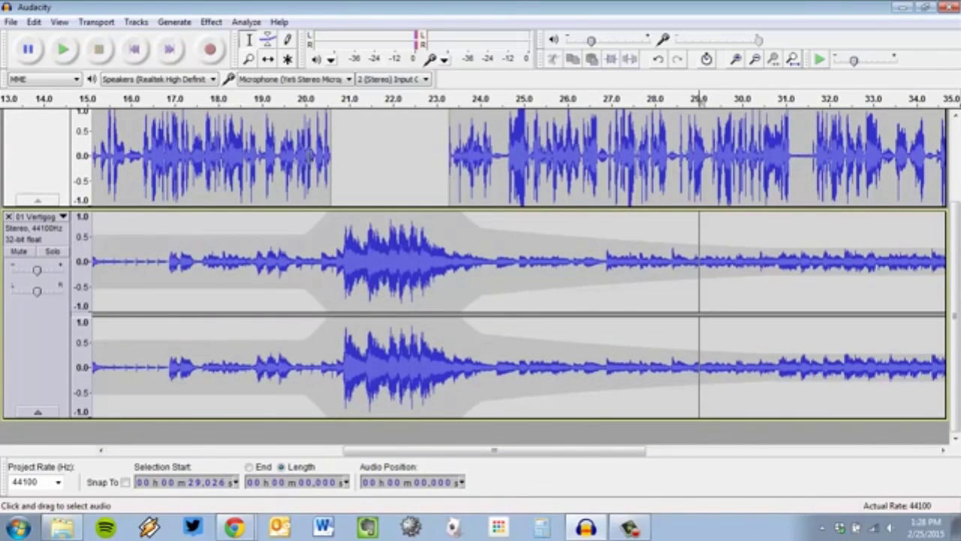
# Apply View > Fit in Window so the full 0–45 s timeline is visible
pyautogui.click(63, 24)
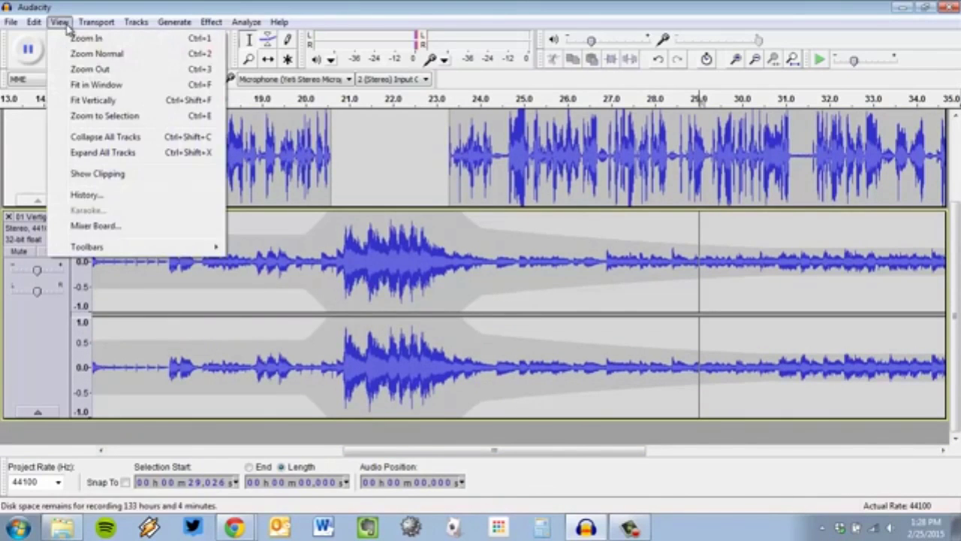
pyautogui.click(118, 89)
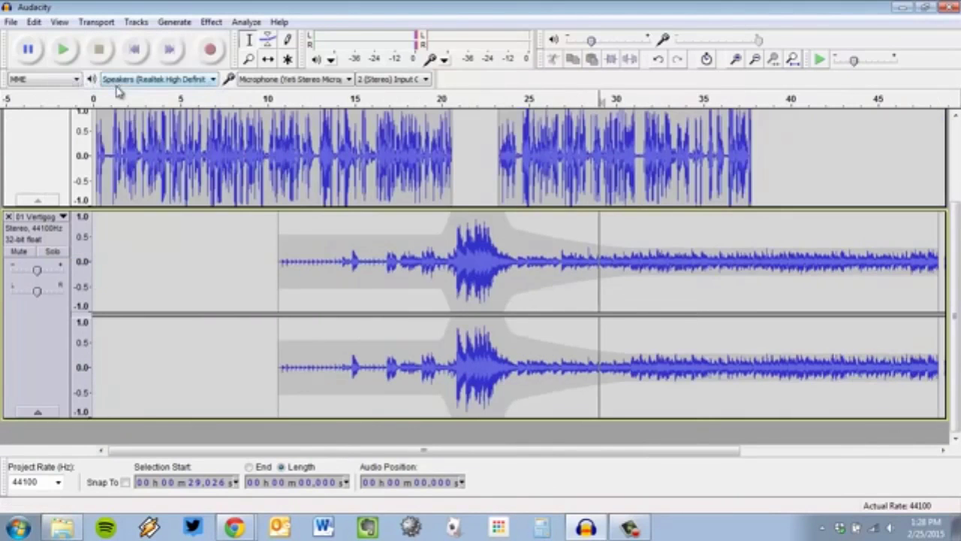
pyautogui.scroll(3, 331, 192)
pyautogui.scroll(-3, 404, 240)
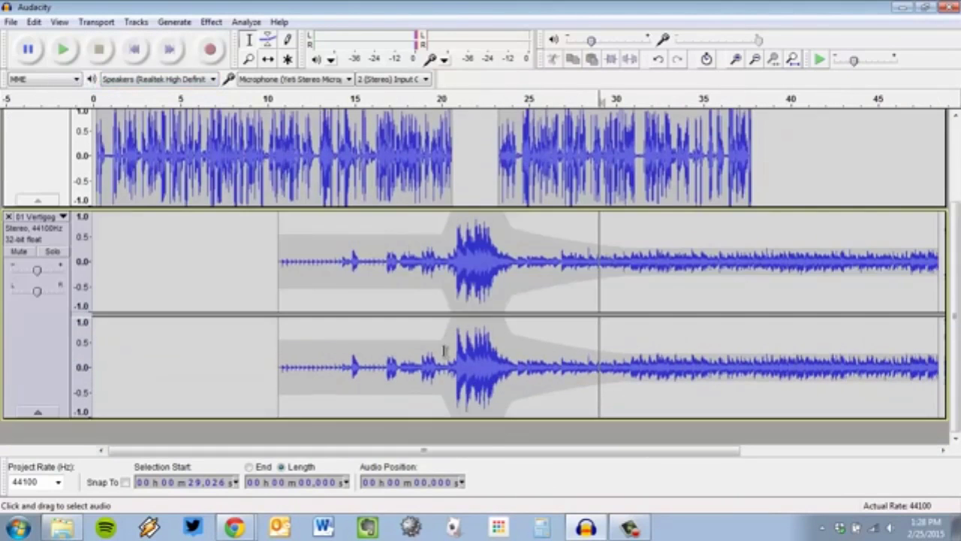
pyautogui.scroll(3, 404, 240)
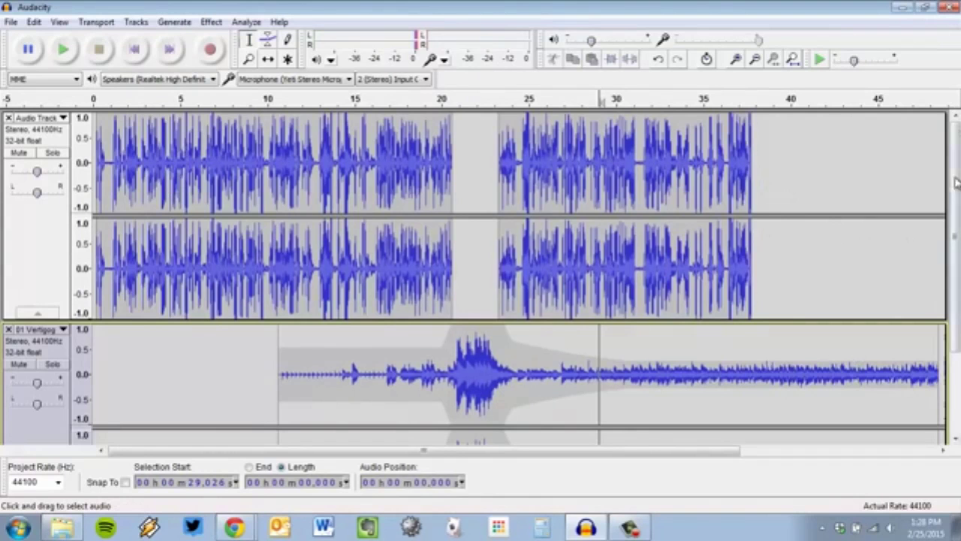
pyautogui.scroll(-3, 947, 179)
pyautogui.scroll(3, 827, 275)
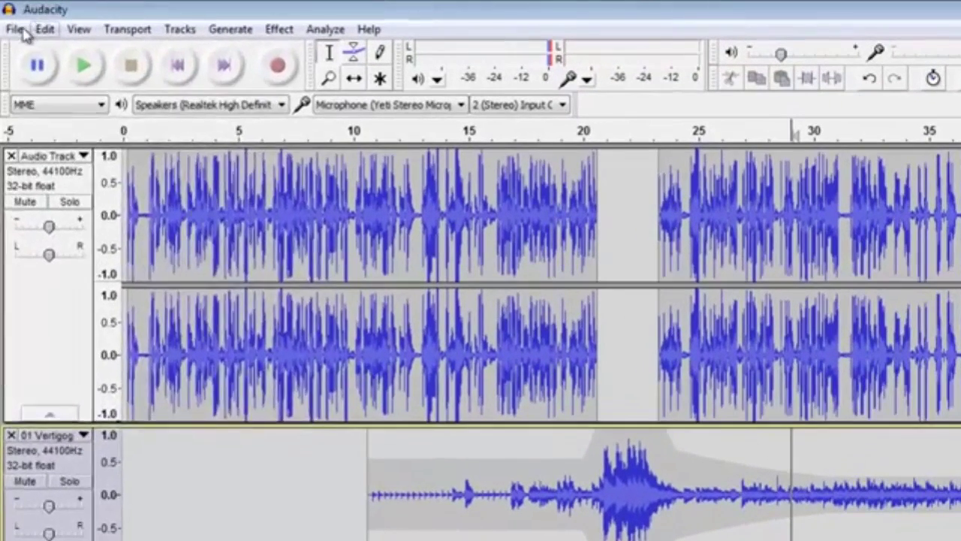
# Save the project as 'test for video' on the Desktop, accepting the project-file warning
pyautogui.click(18, 29)
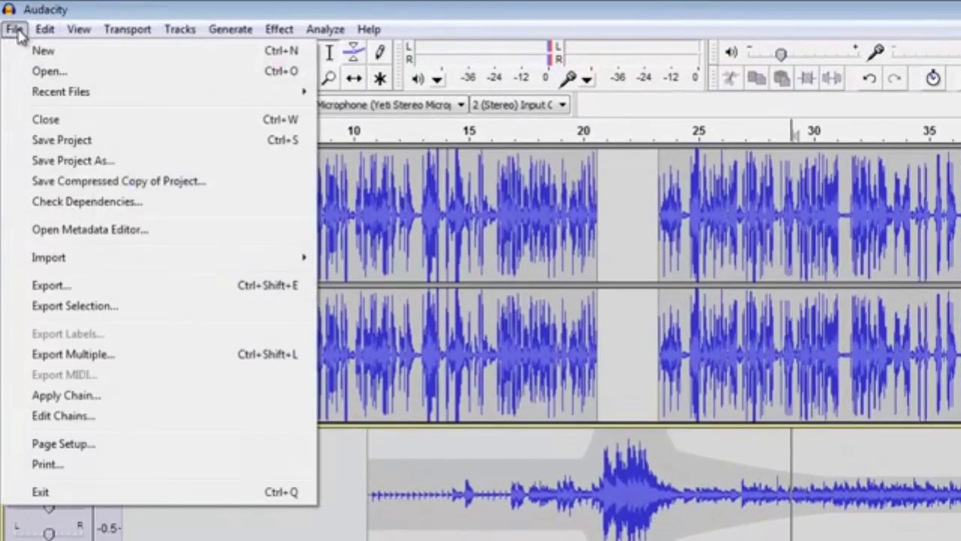
pyautogui.click(90, 162)
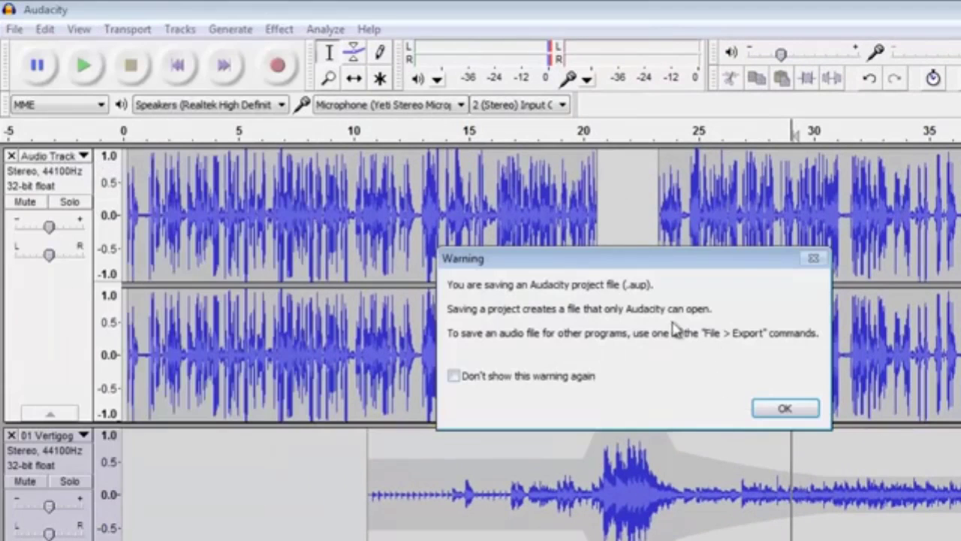
pyautogui.click(773, 418)
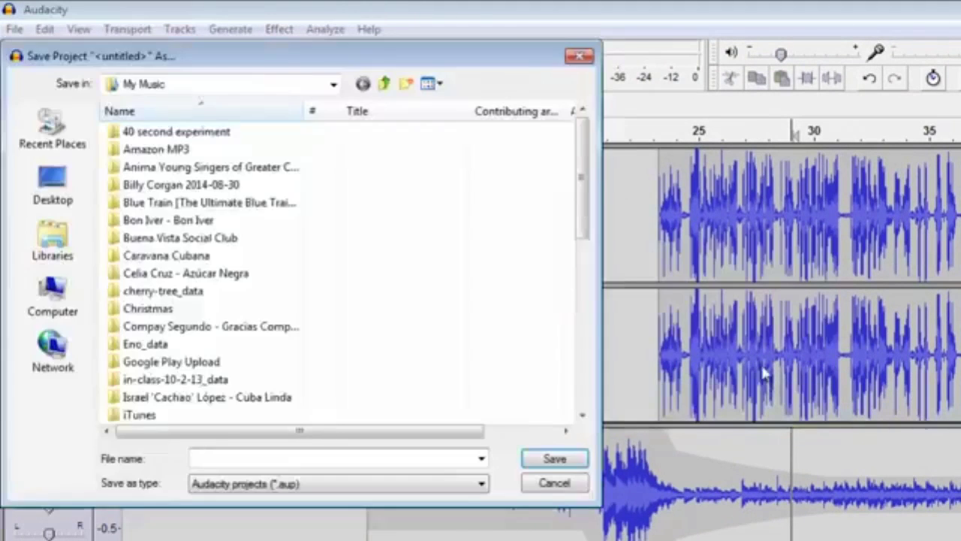
pyautogui.click(52, 187)
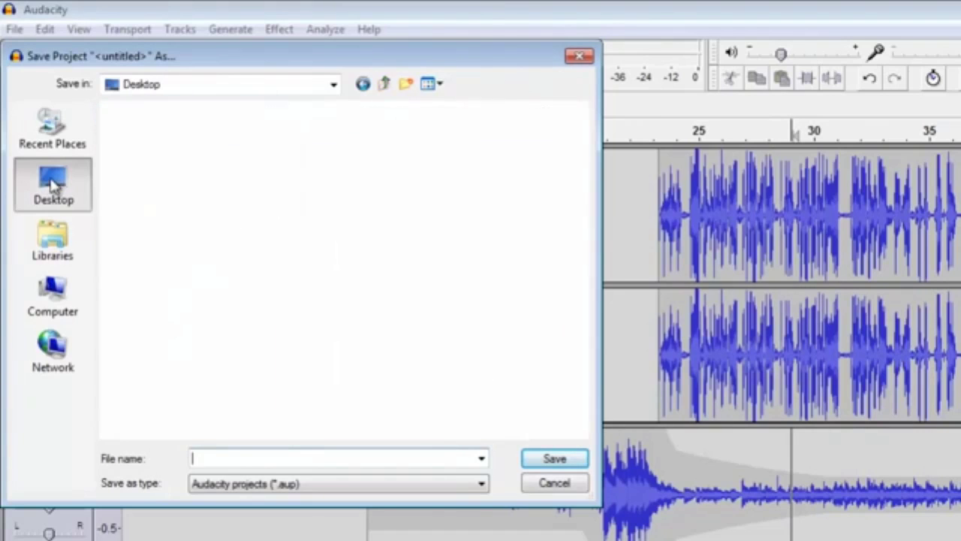
pyautogui.click(441, 458)
pyautogui.write('test for video')
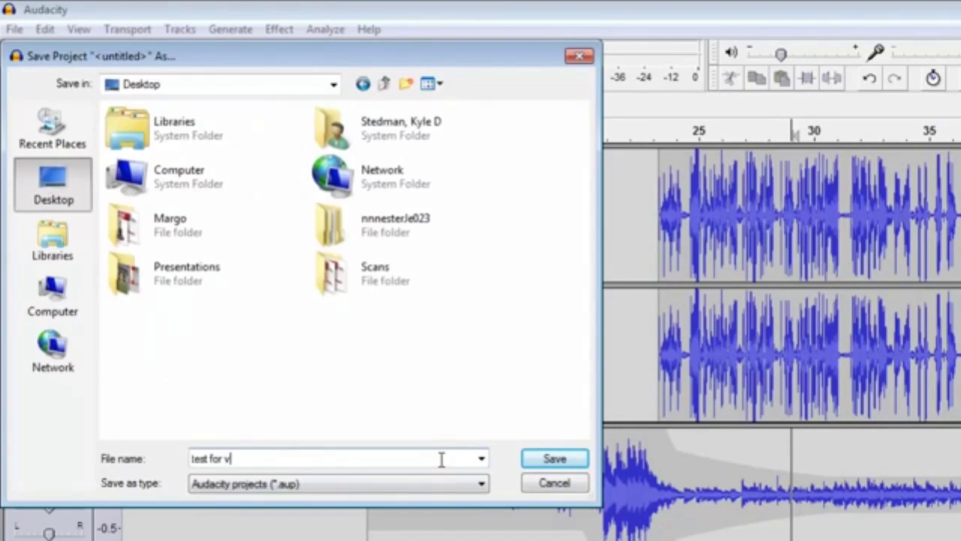
pyautogui.press('Return')
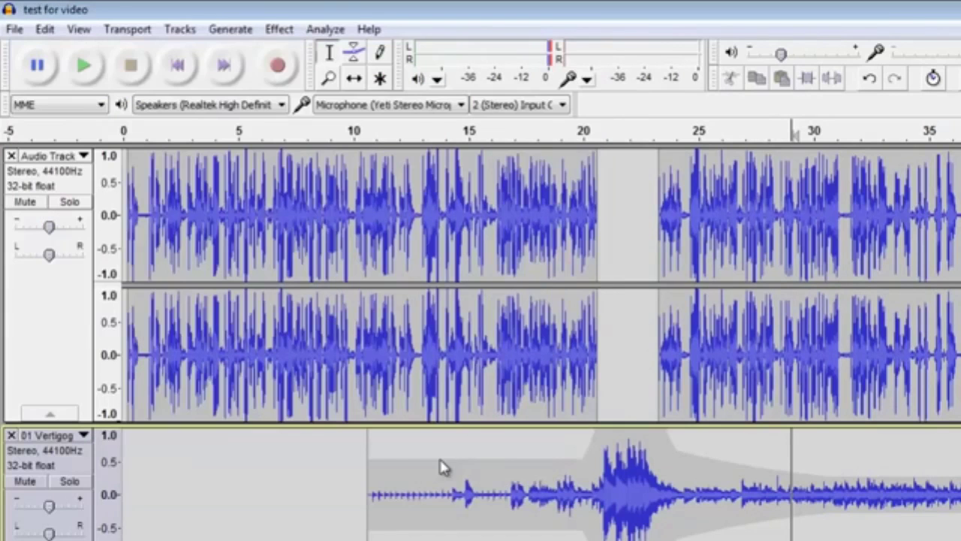
# In the Export dialog, choose MP3 Files as the format and the Desktop as the destination
pyautogui.click(13, 32)
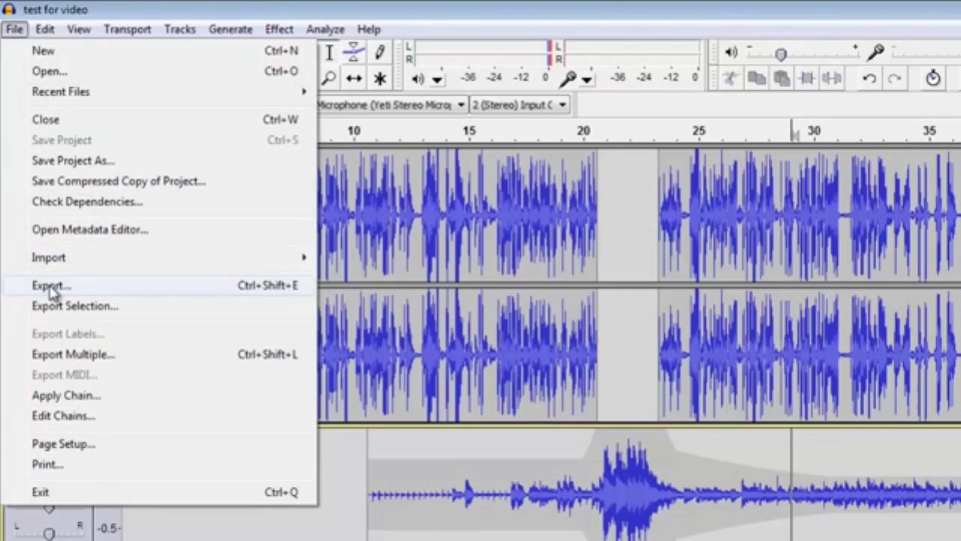
pyautogui.click(137, 291)
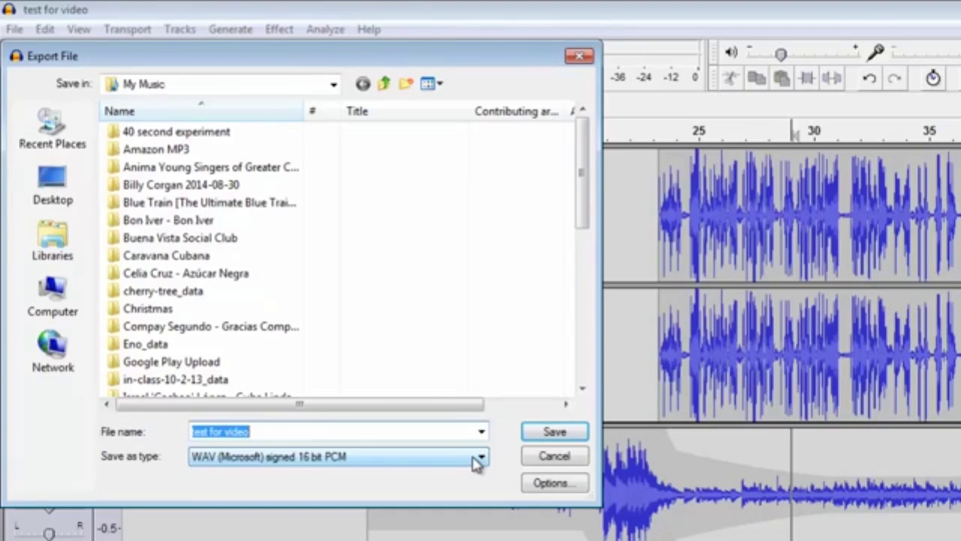
pyautogui.click(479, 458)
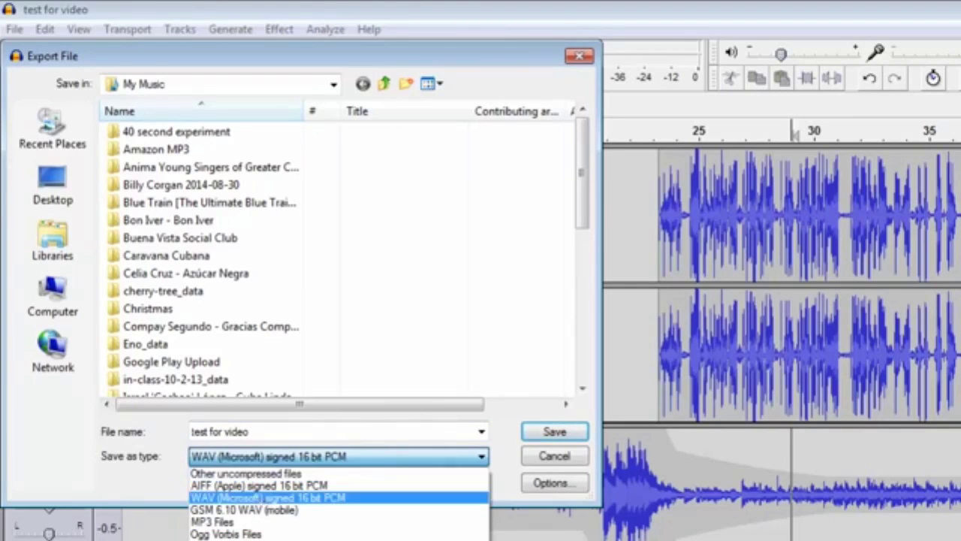
pyautogui.click(387, 533)
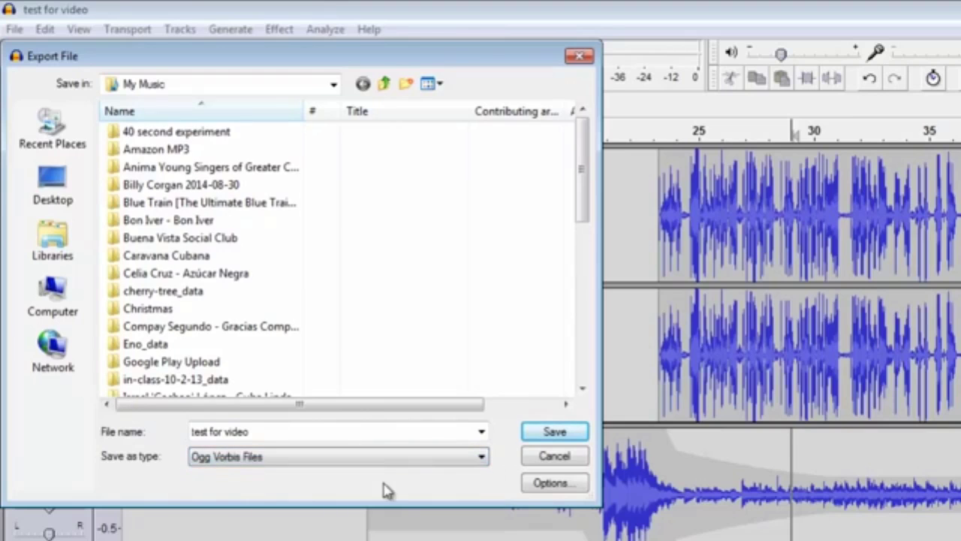
pyautogui.click(449, 467)
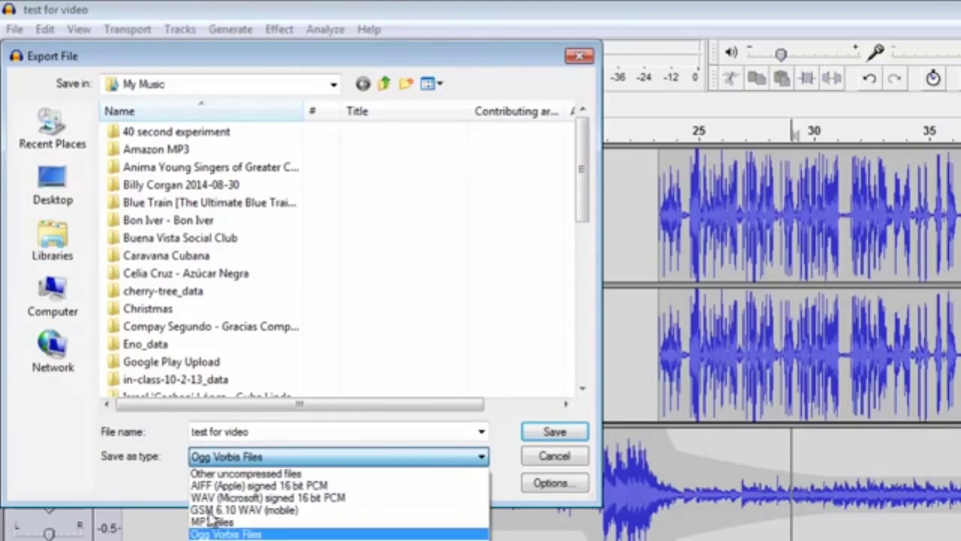
pyautogui.click(246, 519)
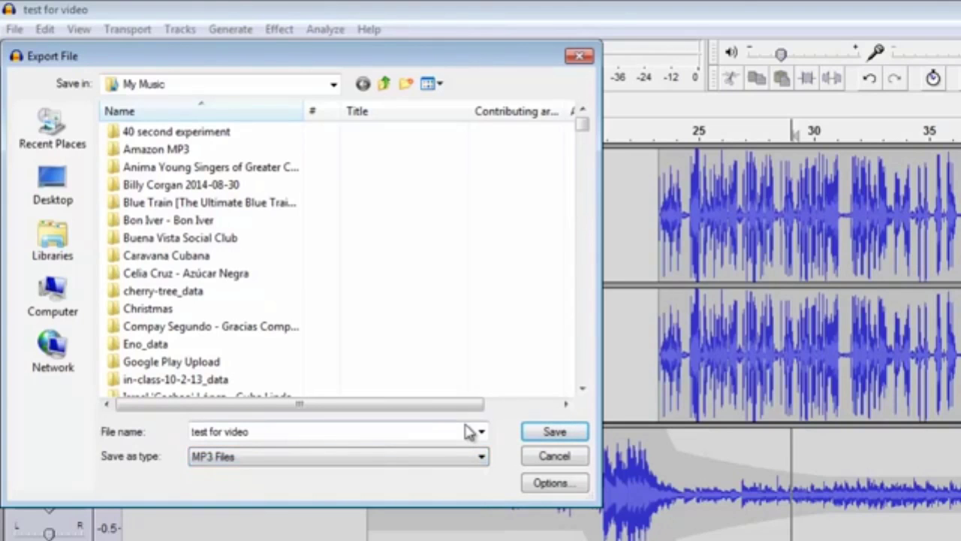
pyautogui.click(403, 460)
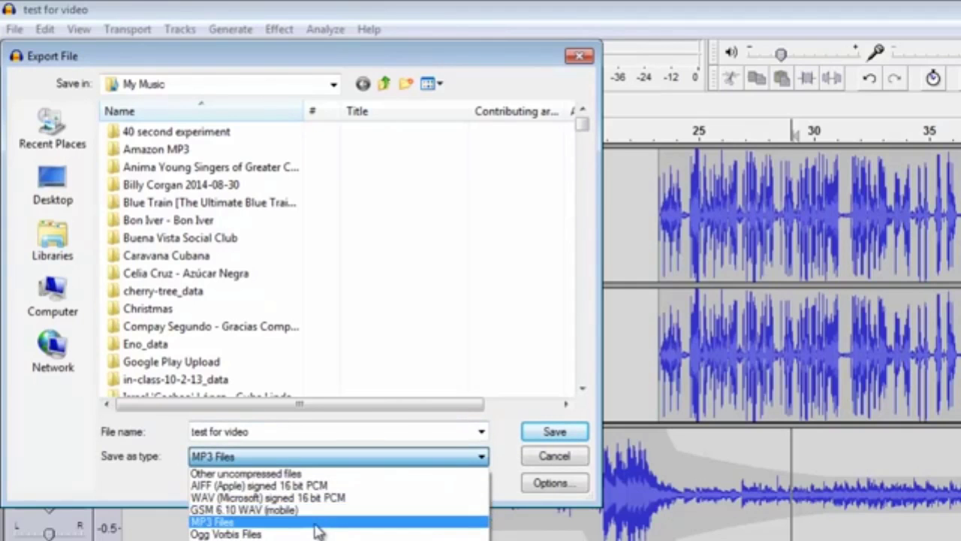
pyautogui.click(322, 523)
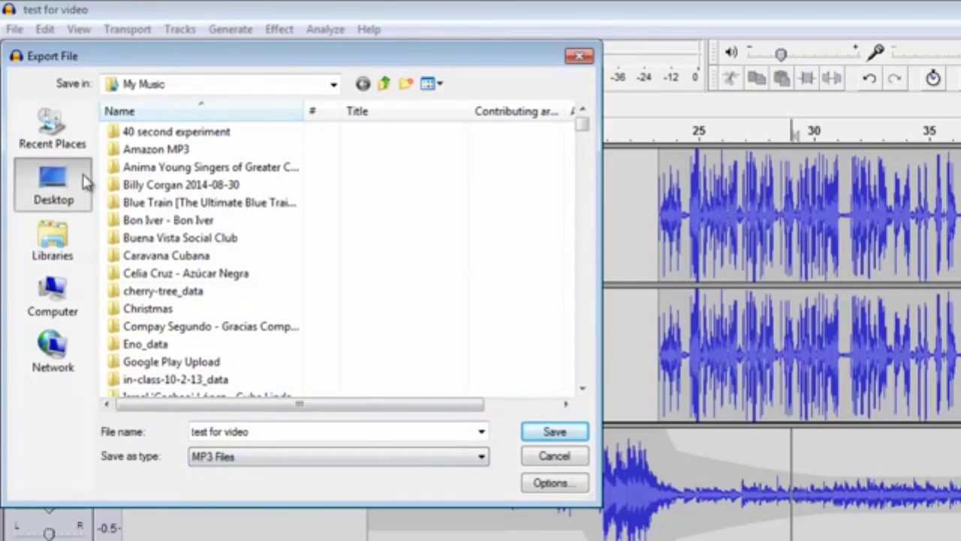
pyautogui.click(84, 177)
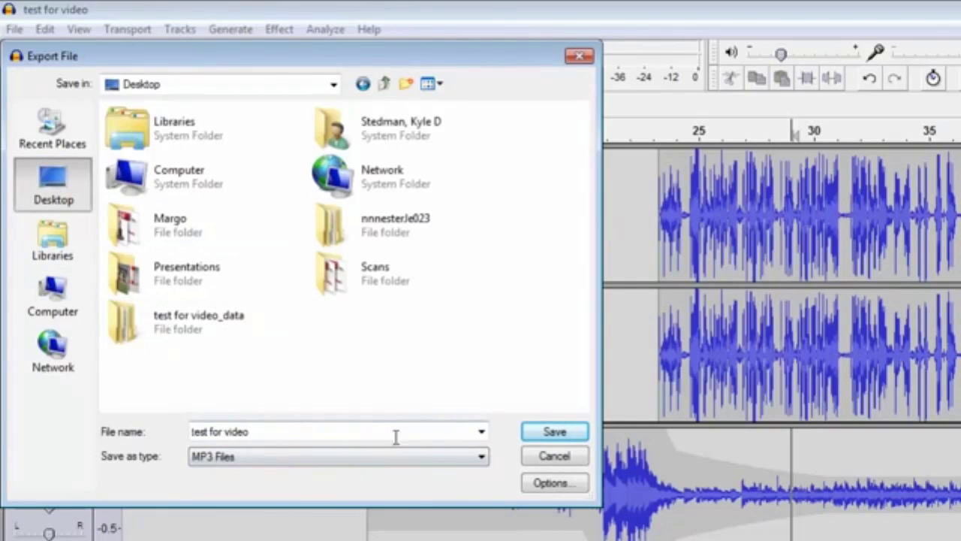
# Set the MP3 options to constant 320 kbps, confirm, and click Save to export
pyautogui.click(558, 485)
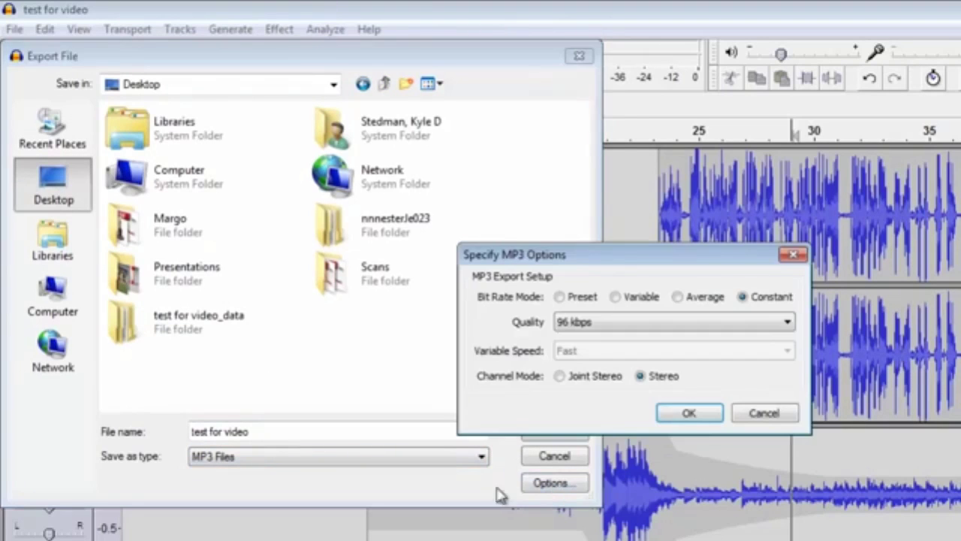
pyautogui.click(687, 326)
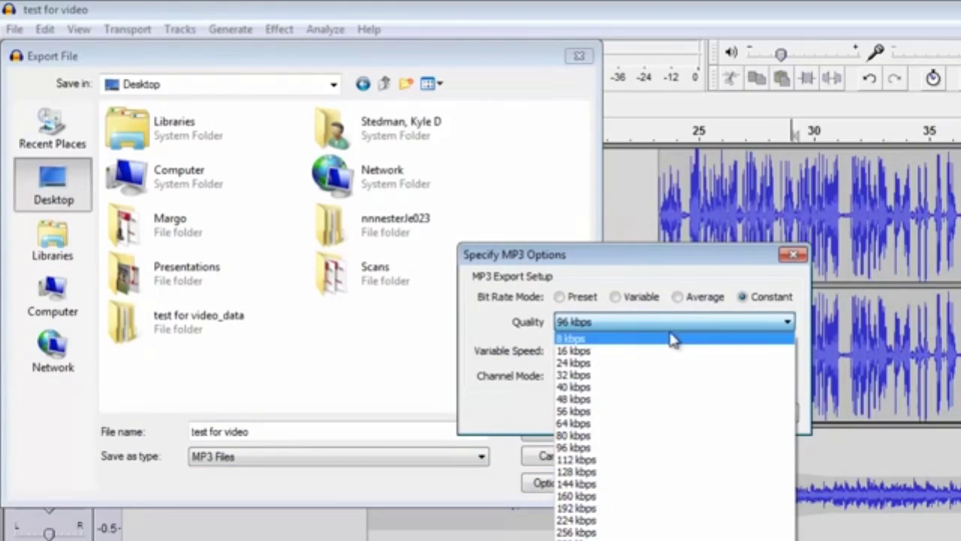
pyautogui.click(698, 537)
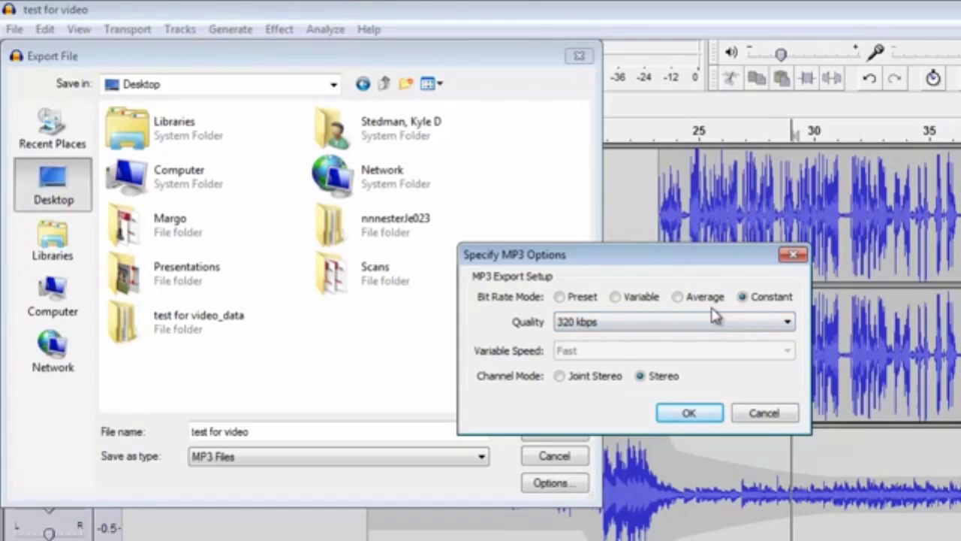
pyautogui.click(676, 412)
pyautogui.click(552, 434)
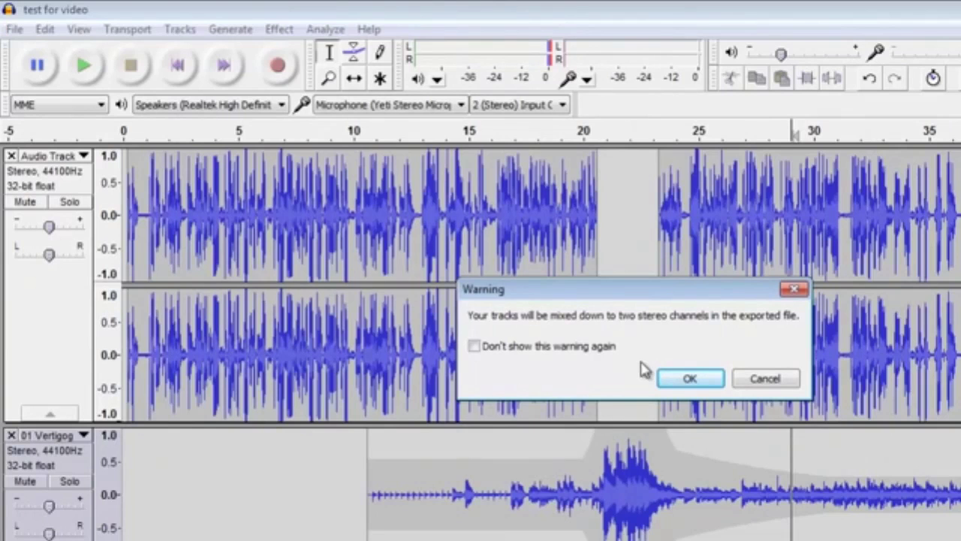
# Accept the stereo mixdown warning and clear the existing metadata tags
pyautogui.click(690, 378)
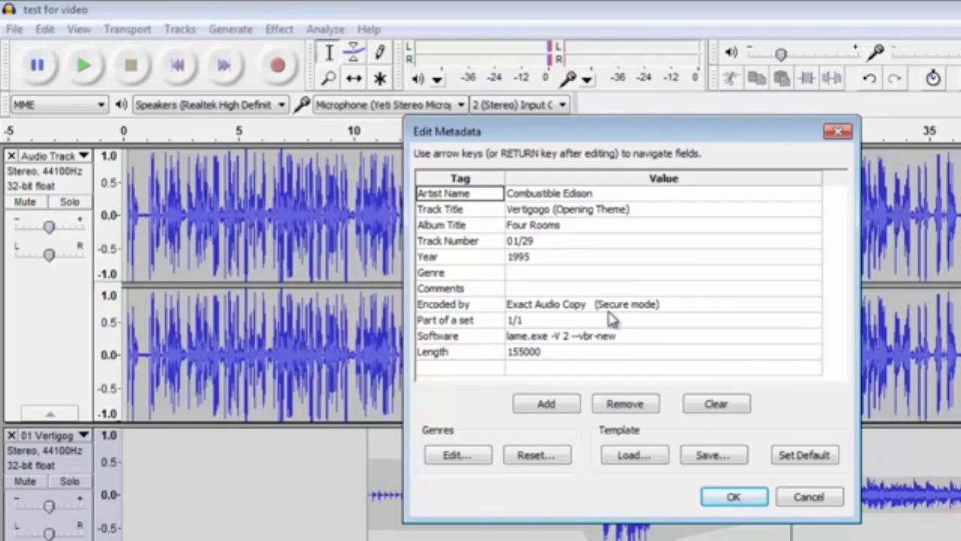
pyautogui.click(564, 194)
pyautogui.click(554, 211)
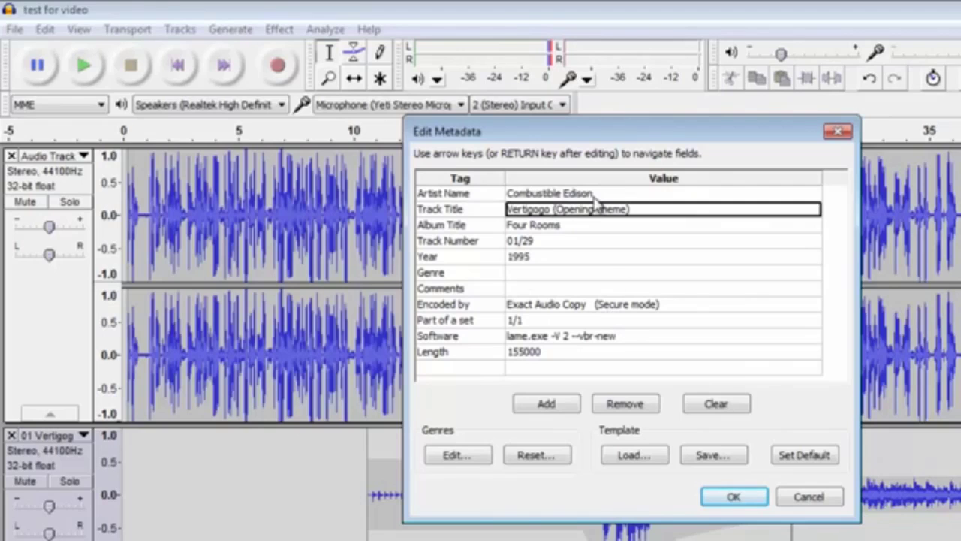
pyautogui.click(709, 409)
# Enter the artist's name and the track title 'Test for Video'
pyautogui.click(650, 199)
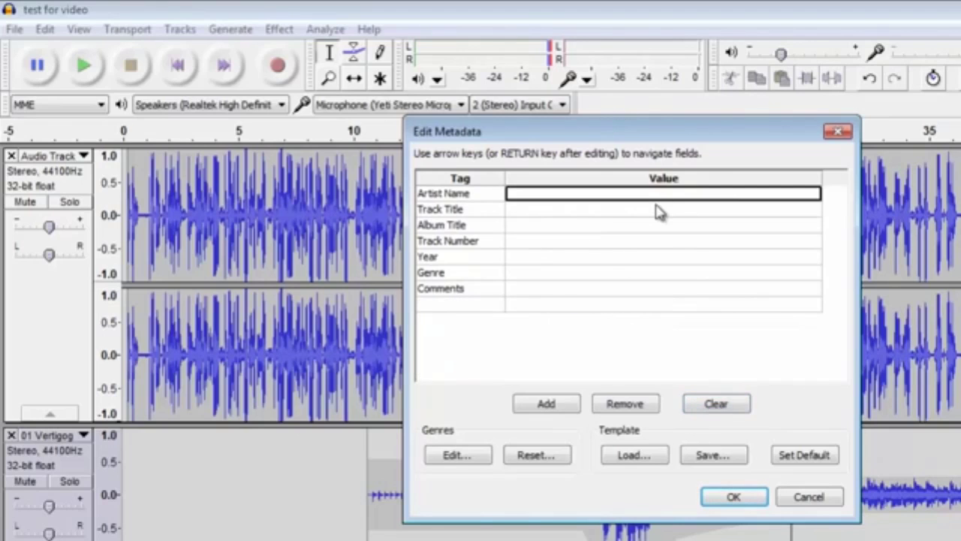
pyautogui.write('Kyle Stedman')
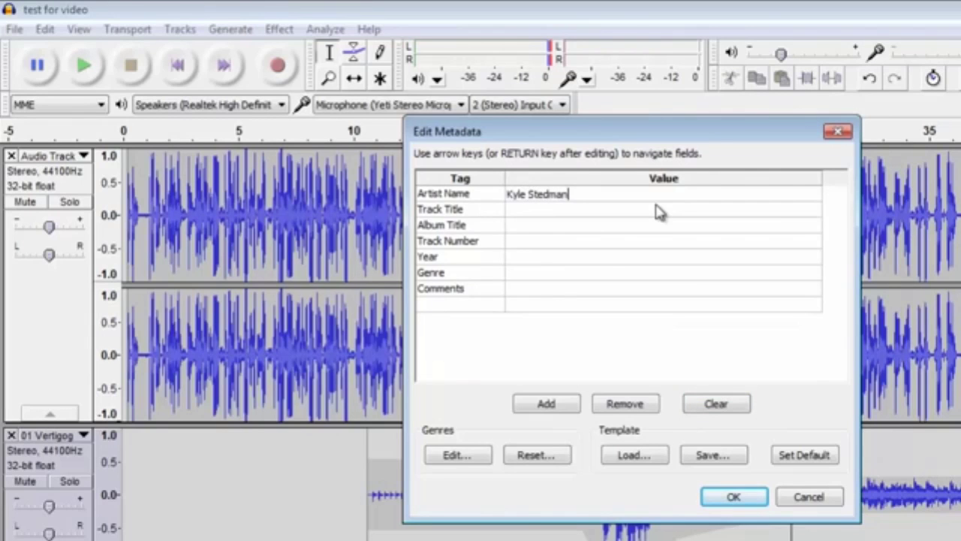
pyautogui.press('Return')
pyautogui.click(656, 211)
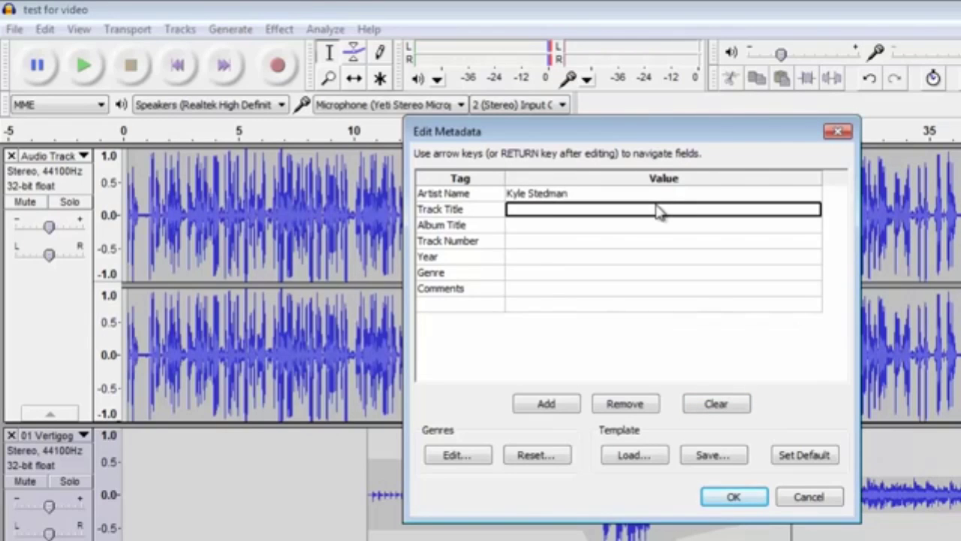
pyautogui.write('Test for Video')
pyautogui.press('Return')
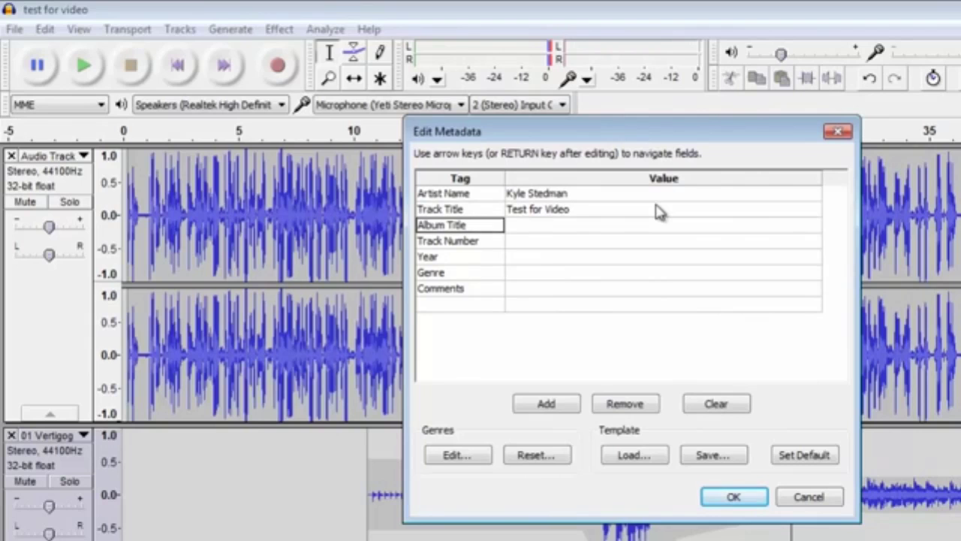
# Set the year to 2015 and the genre to 'Audio Testing'
pyautogui.click(623, 261)
pyautogui.write('2015')
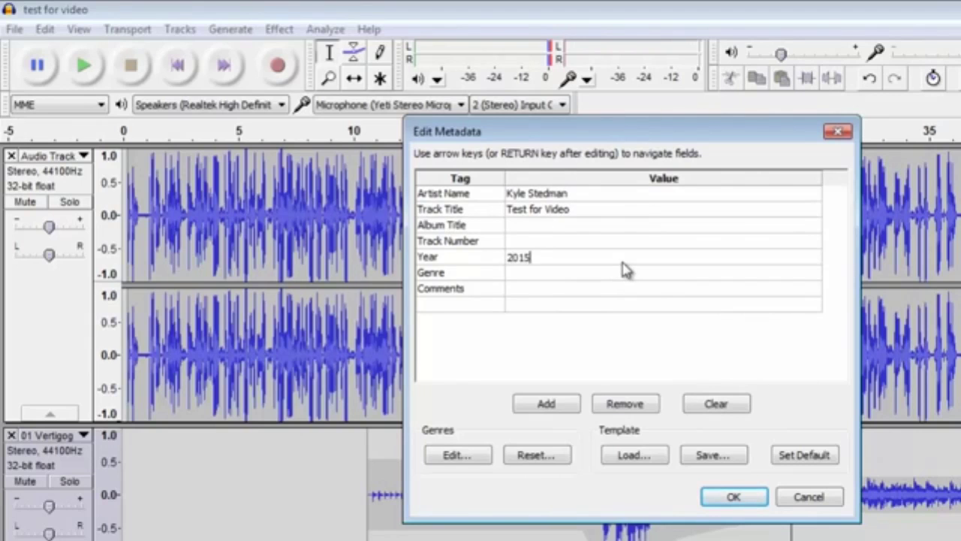
pyautogui.press('Return')
pyautogui.click(621, 275)
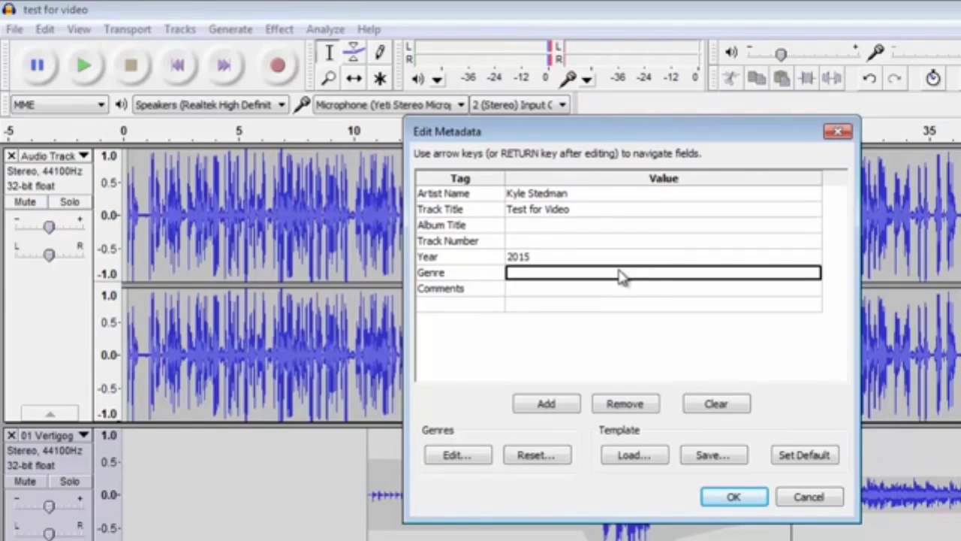
pyautogui.write('Audio')
pyautogui.press('BackSpace')
pyautogui.press('BackSpace')
pyautogui.press('BackSpace')
pyautogui.press('BackSpace')
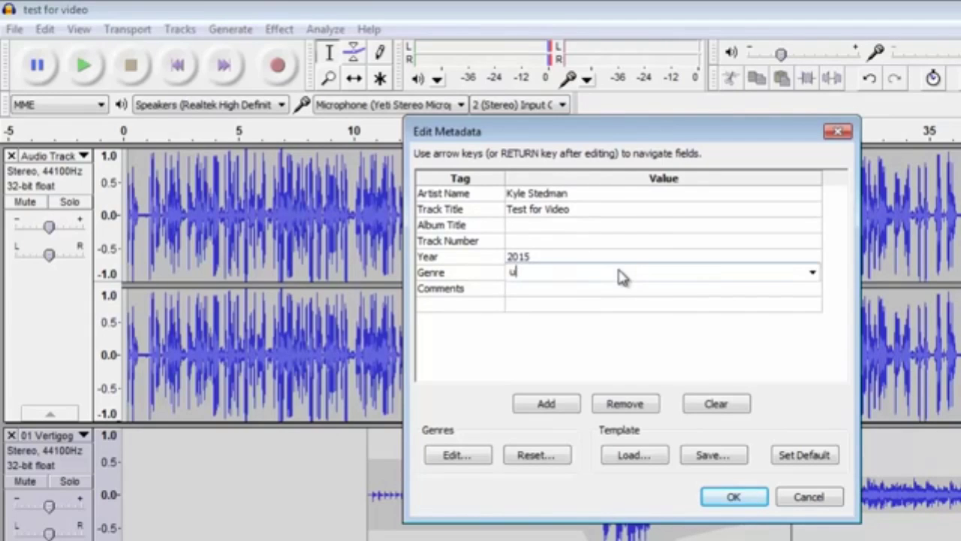
pyautogui.write('udio Testing')
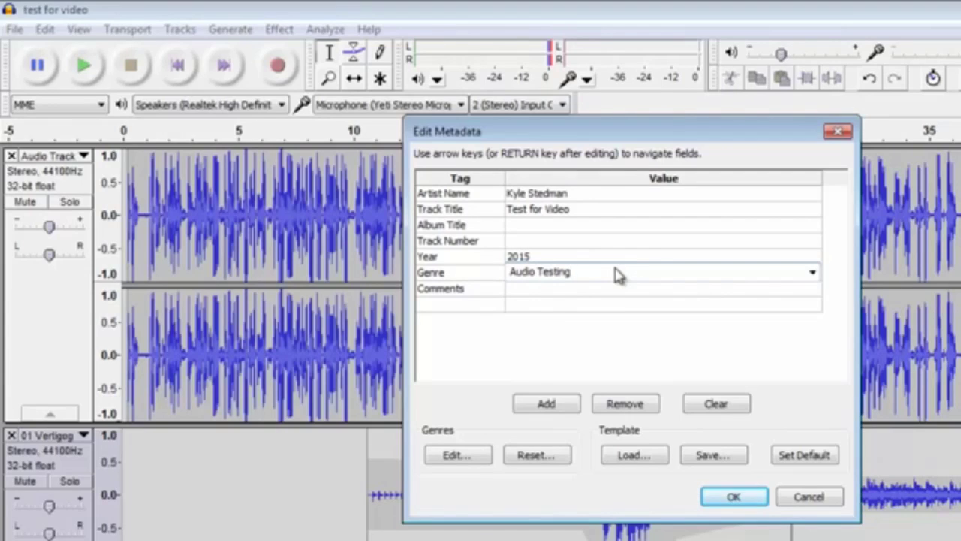
pyautogui.click(543, 278)
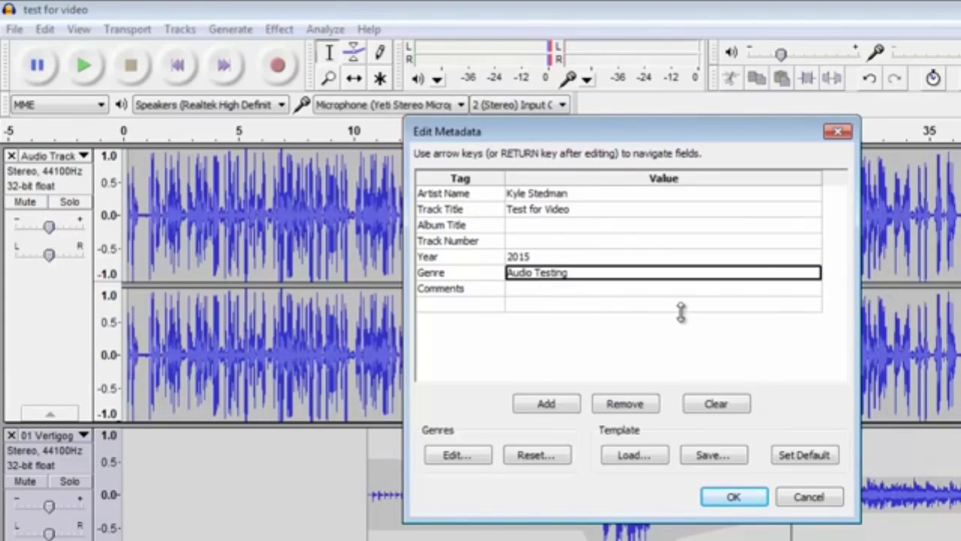
# Accept the custom metadata so the 320 kbps MP3 export completes
pyautogui.click(733, 497)
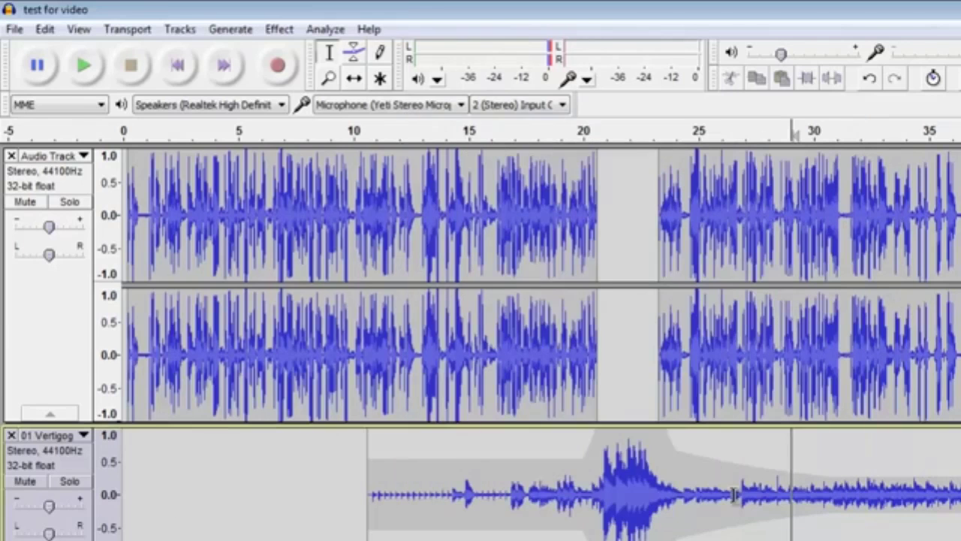